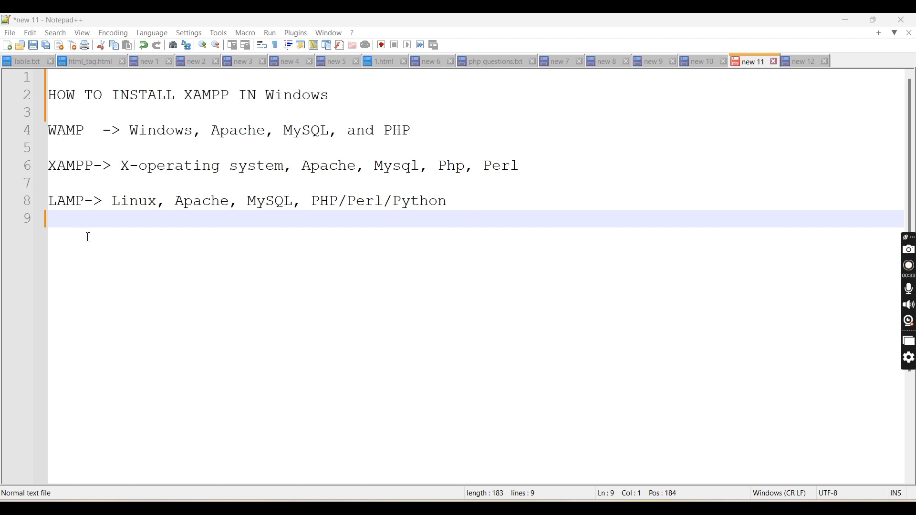
Review the notes defining the WAMP, XAMPP and LAMP stacks, highlighting each acronym in turn.
double_click(68, 133)
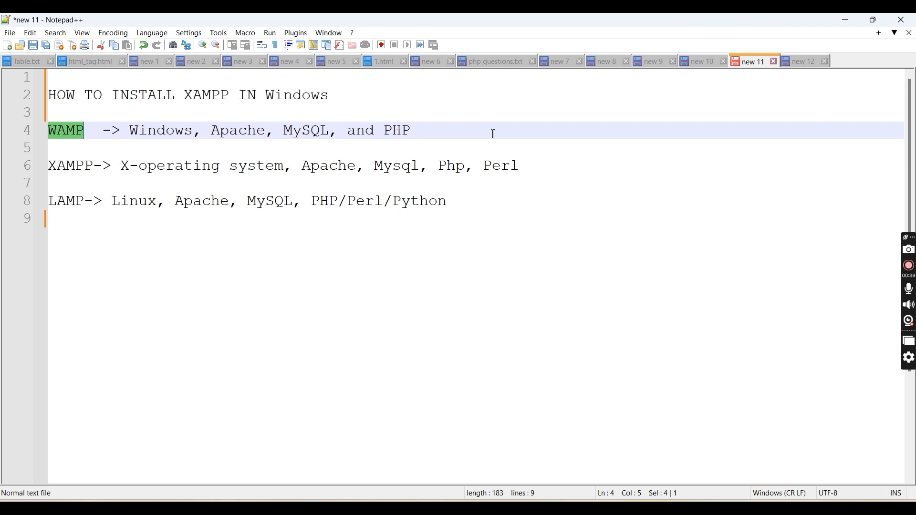
click(84, 131)
click(75, 130)
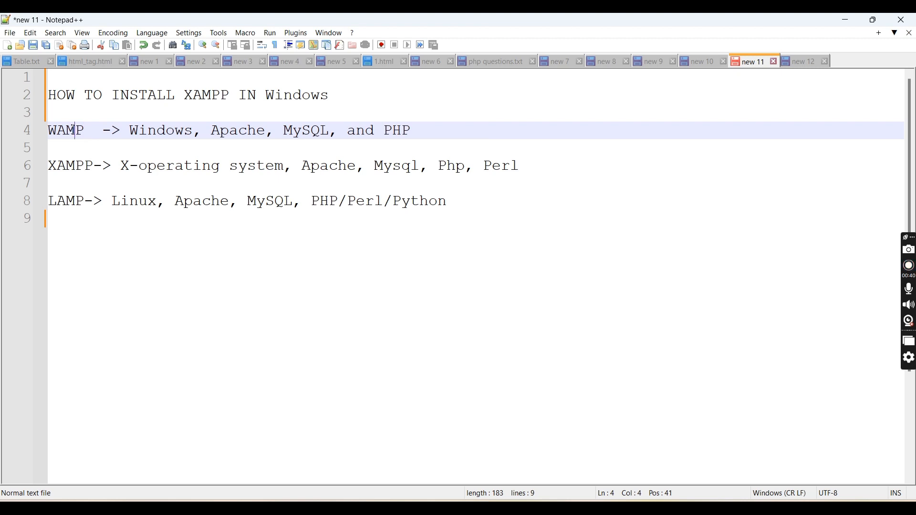
double_click(72, 130)
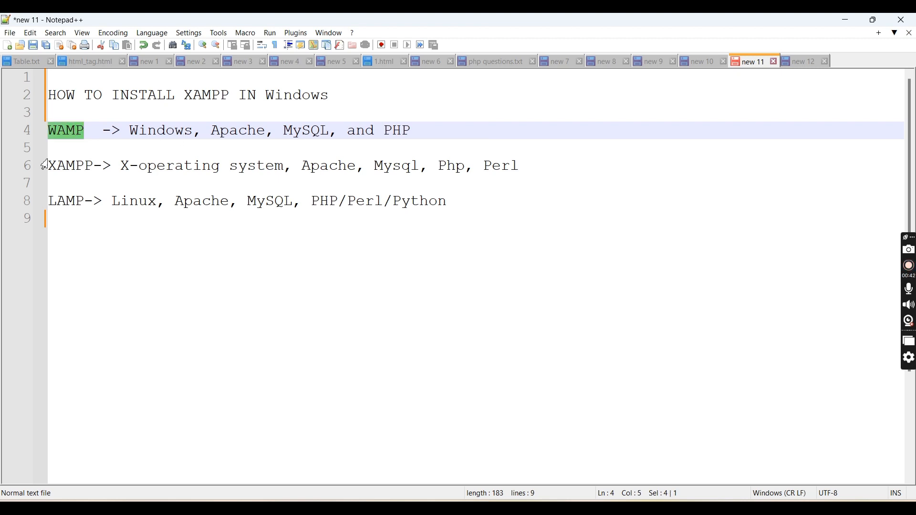
double_click(70, 169)
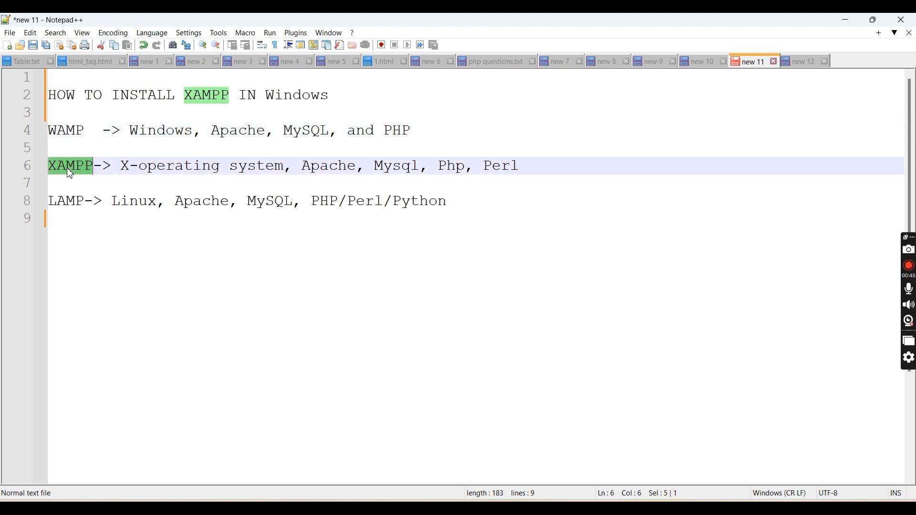
click(72, 167)
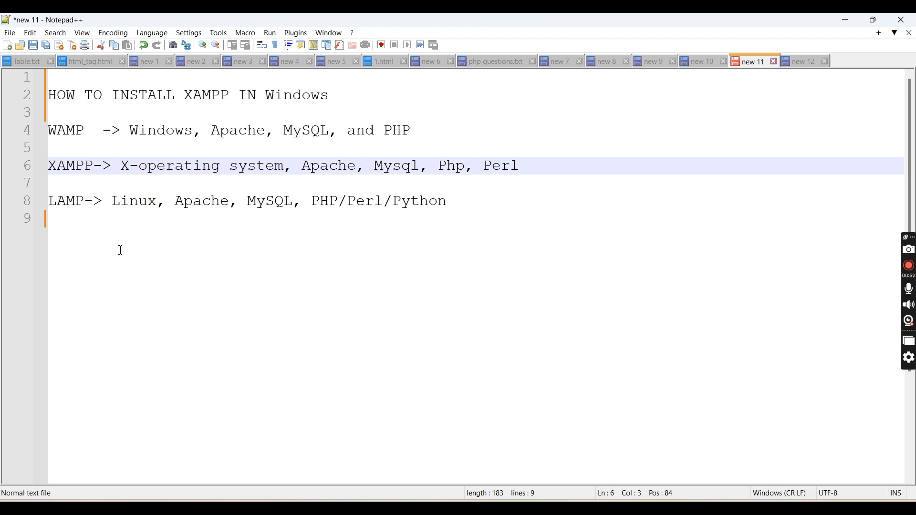
double_click(68, 208)
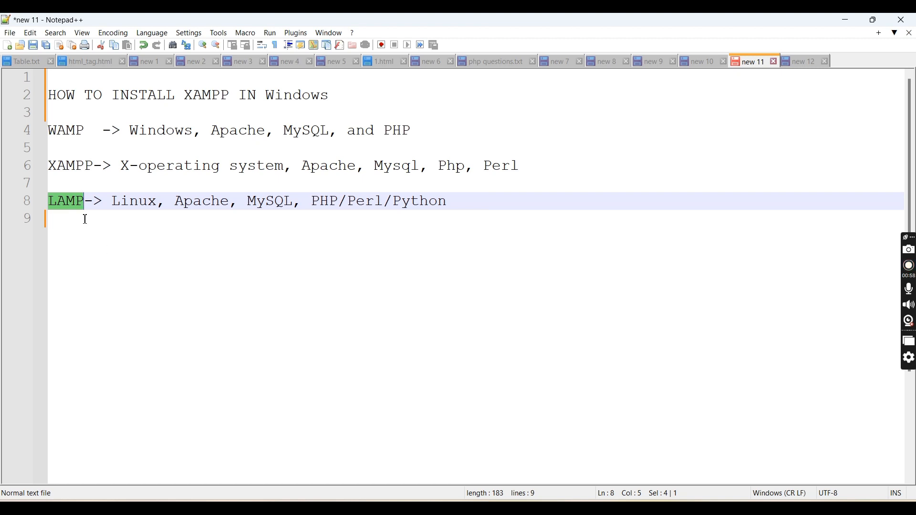
click(65, 202)
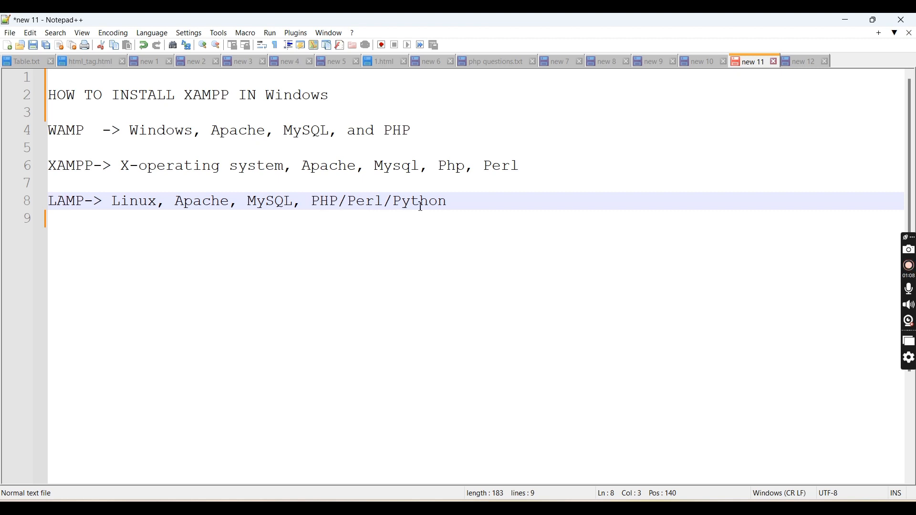
click(462, 201)
double_click(78, 203)
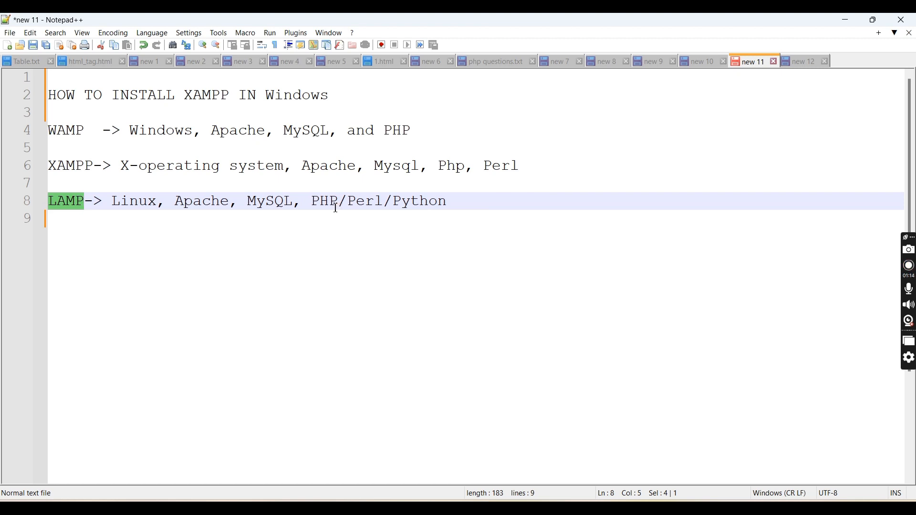
click(482, 207)
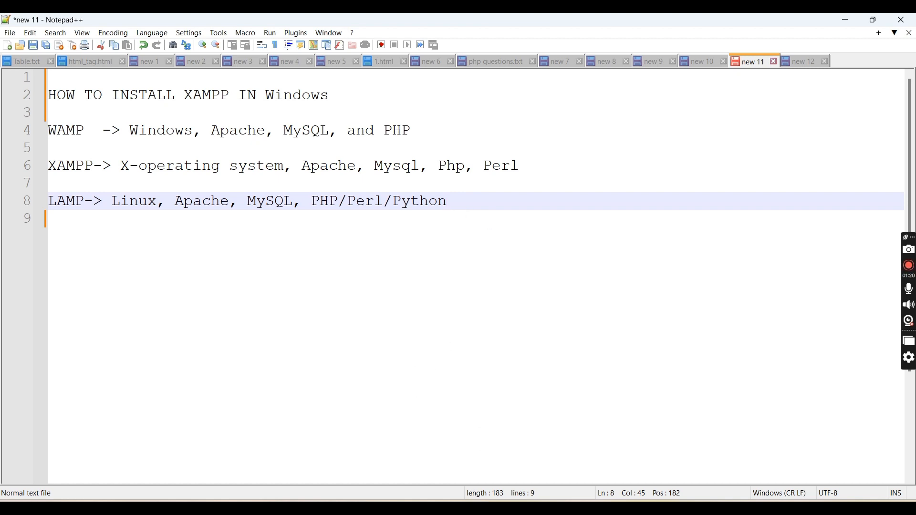
Switch to Chrome and close the SourceForge and Apache Friends pages, leaving only a new blank tab.
key(alt+Tab)
scroll(309, 237, up, 3)
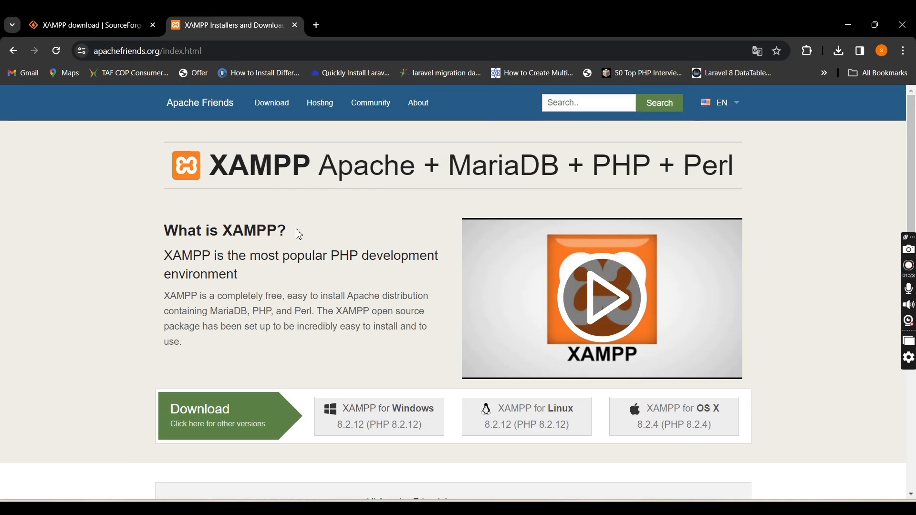
click(59, 21)
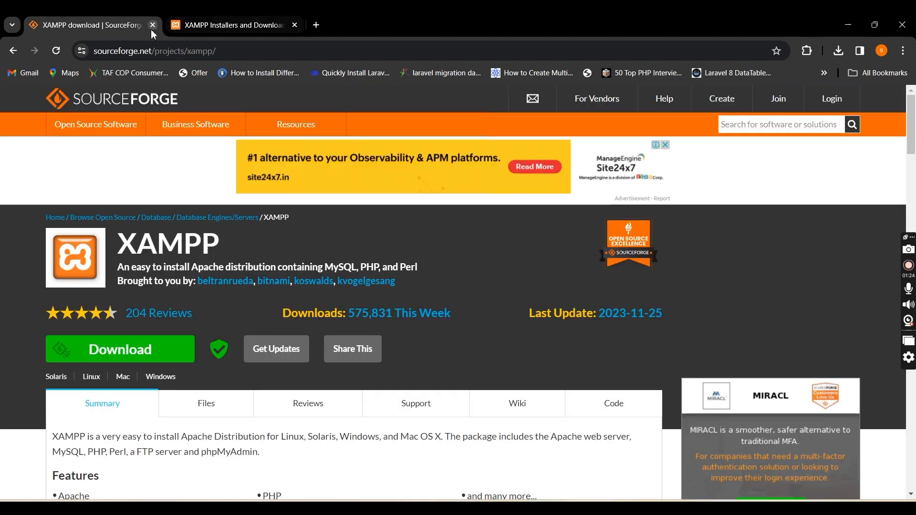
click(152, 25)
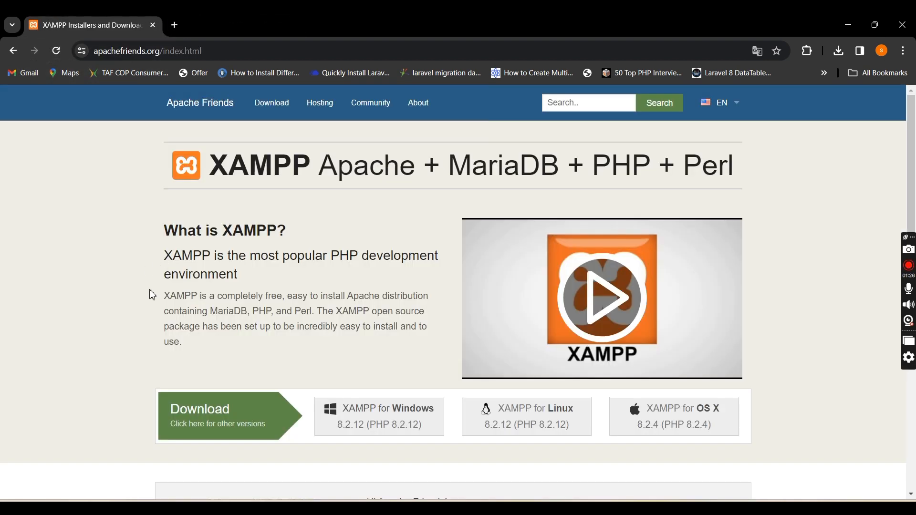
click(175, 25)
click(152, 24)
Search Google for xampp and open the Apache Friends Download page from the results.
click(151, 50)
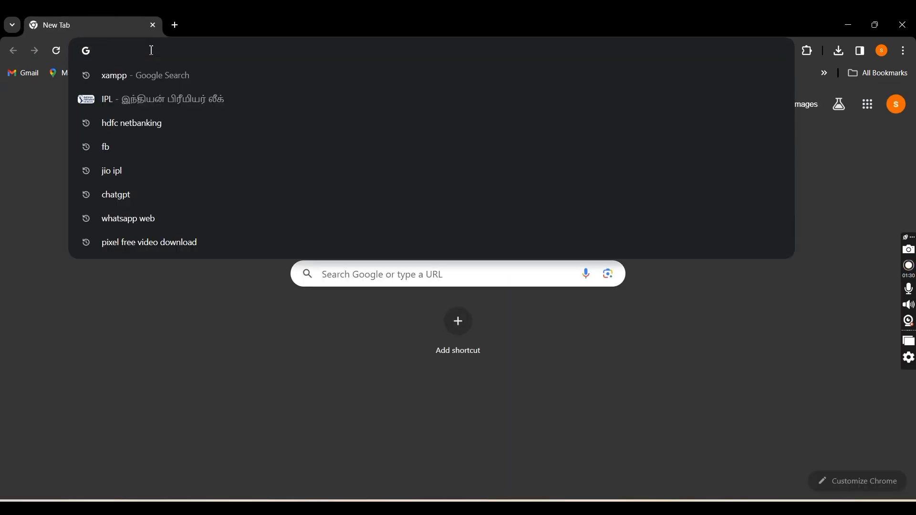
text(XA)
key(Return)
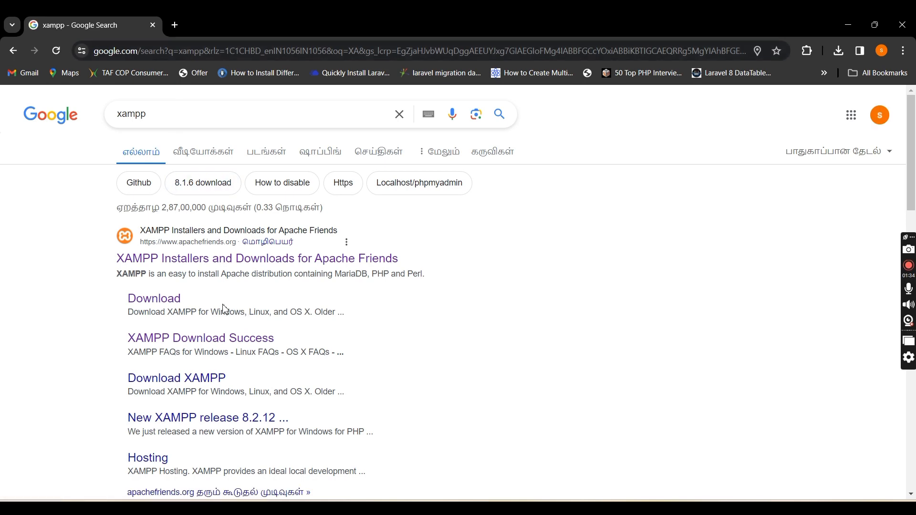
click(149, 305)
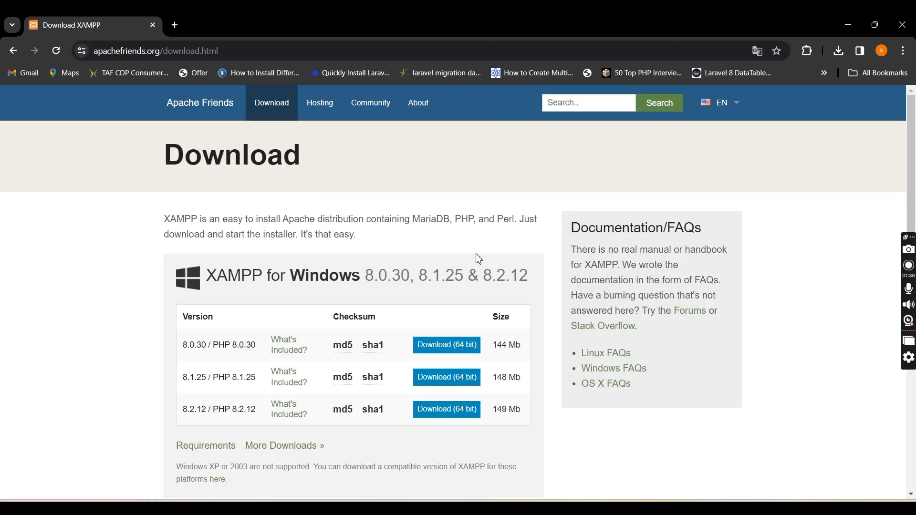
Download the 64-bit XAMPP for Windows installer, version 8.2.12 / PHP 8.2.12.
scroll(370, 222, down, 3)
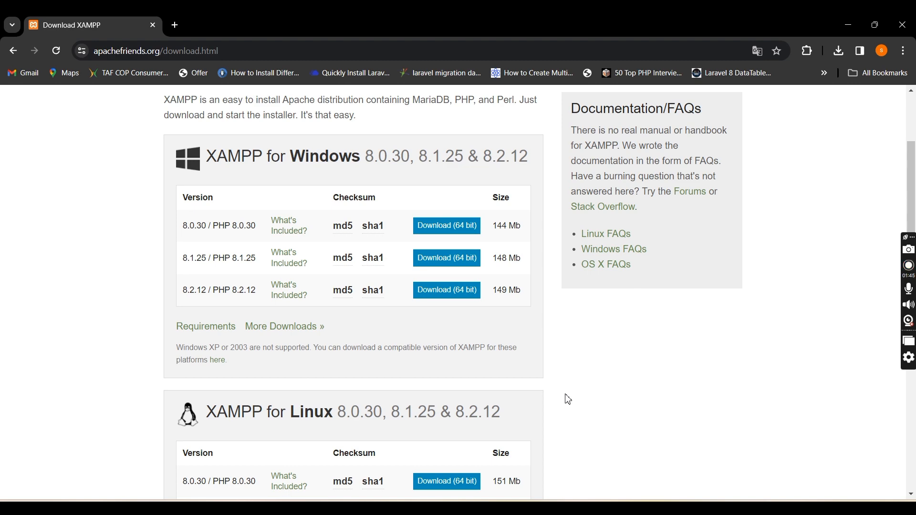
scroll(567, 399, down, 2)
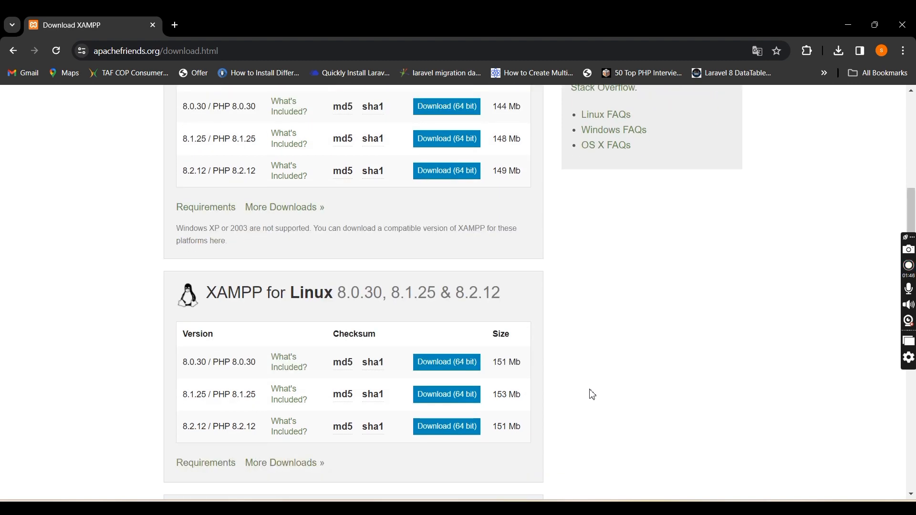
scroll(591, 393, up, 3)
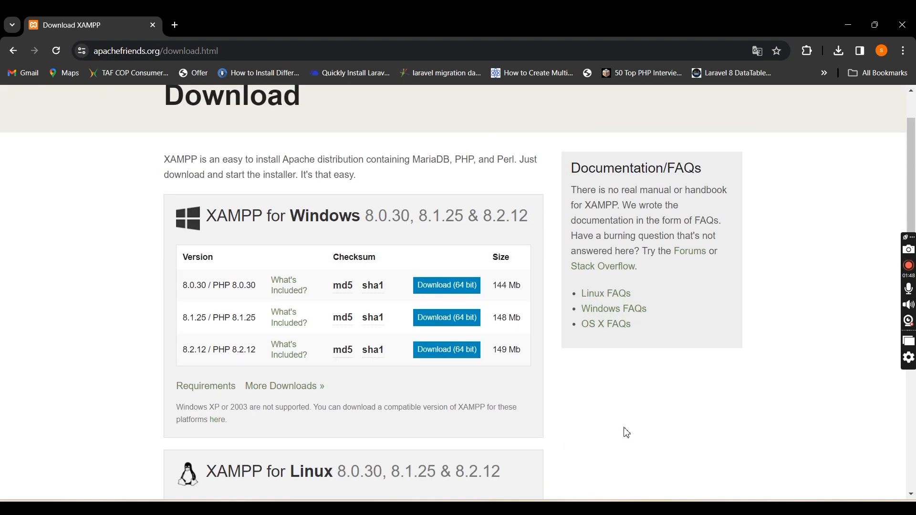
scroll(634, 431, down, 3)
scroll(636, 430, down, 3)
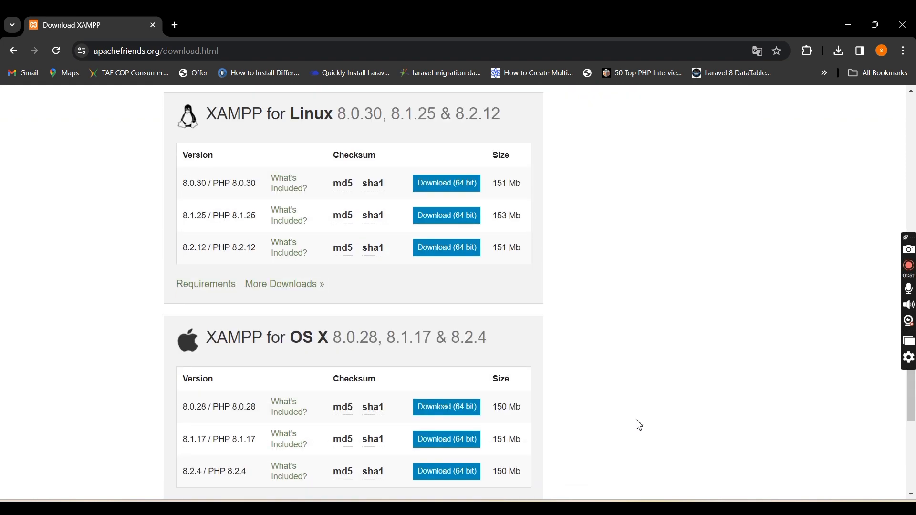
scroll(643, 415, up, 5)
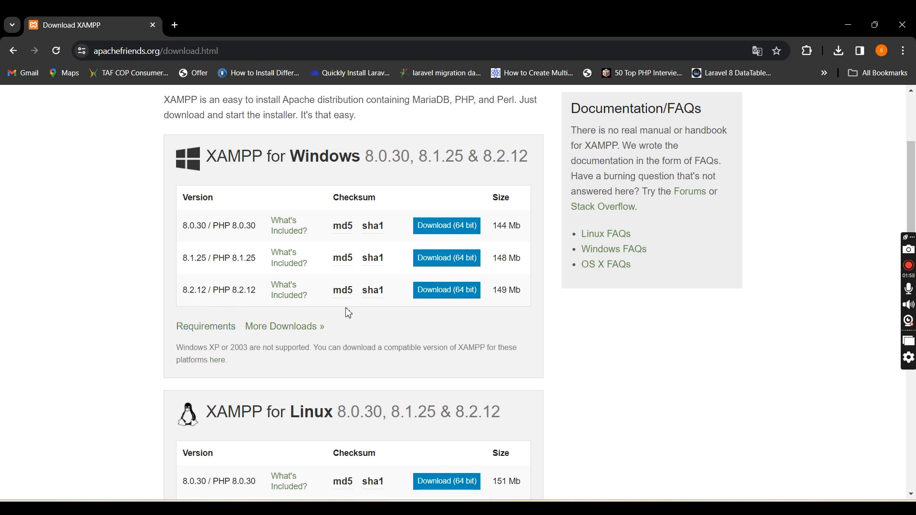
click(455, 290)
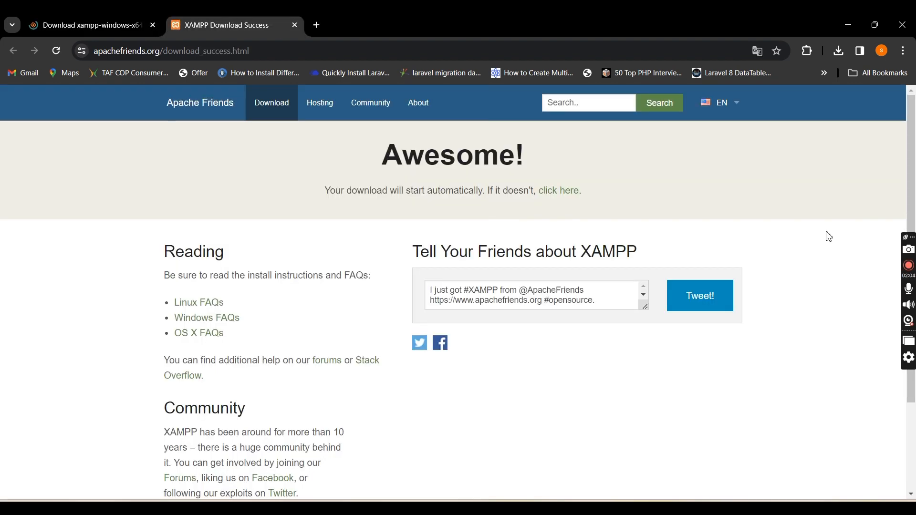
Go to the SourceForge download page and check the installer's progress in the recent download history.
click(92, 19)
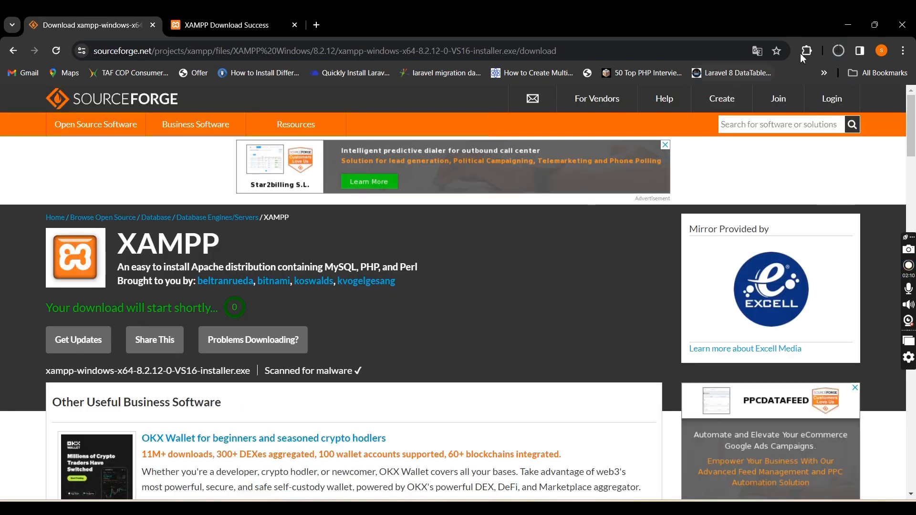
click(842, 52)
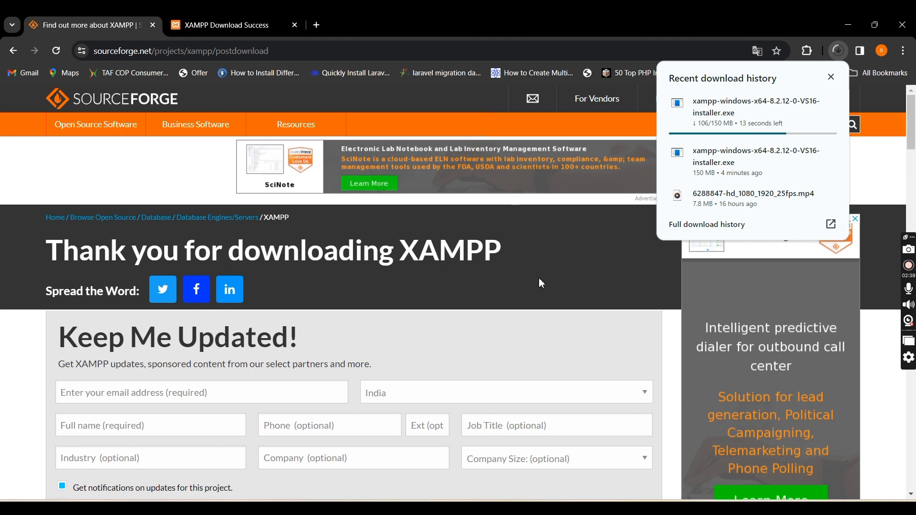
mouse_move(821, 105)
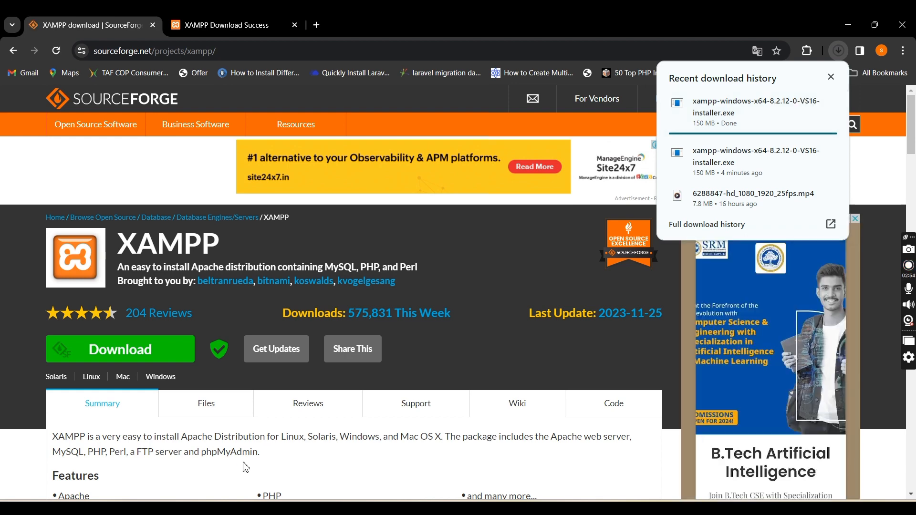
Run xampp-windows-x64-8.2.12-0-VS16-installer from the Downloads folder and acknowledge the User Account Control warning.
click(284, 508)
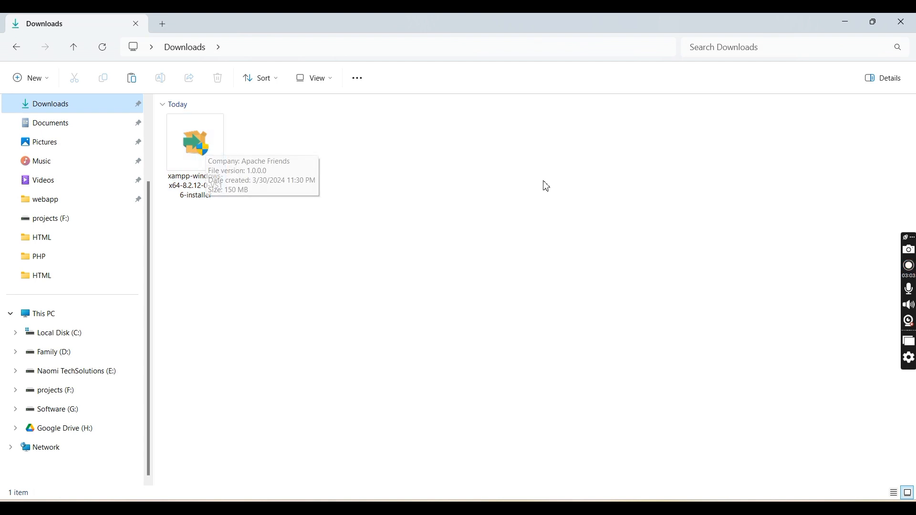
click(209, 153)
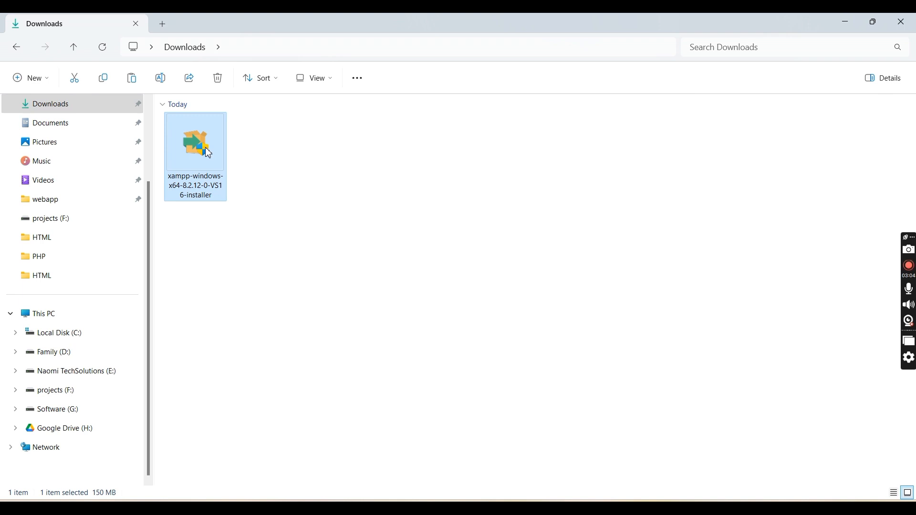
right_click(208, 153)
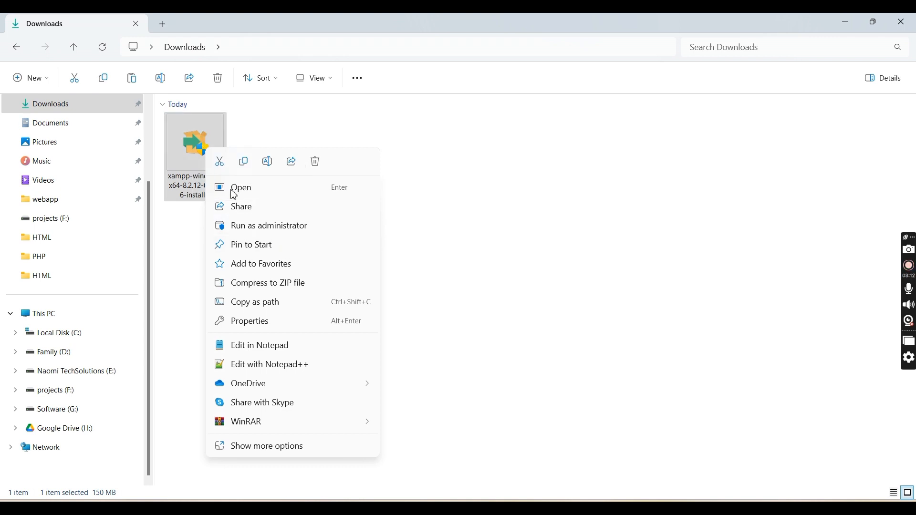
double_click(197, 138)
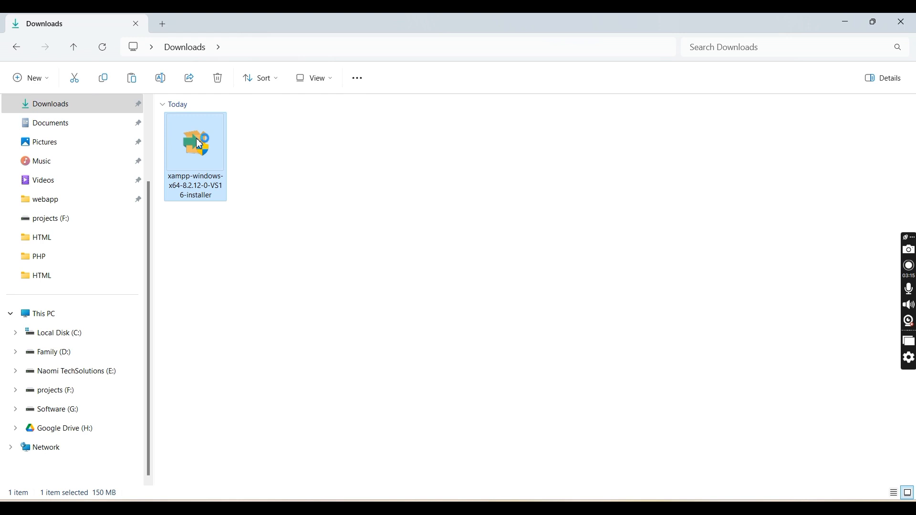
double_click(200, 143)
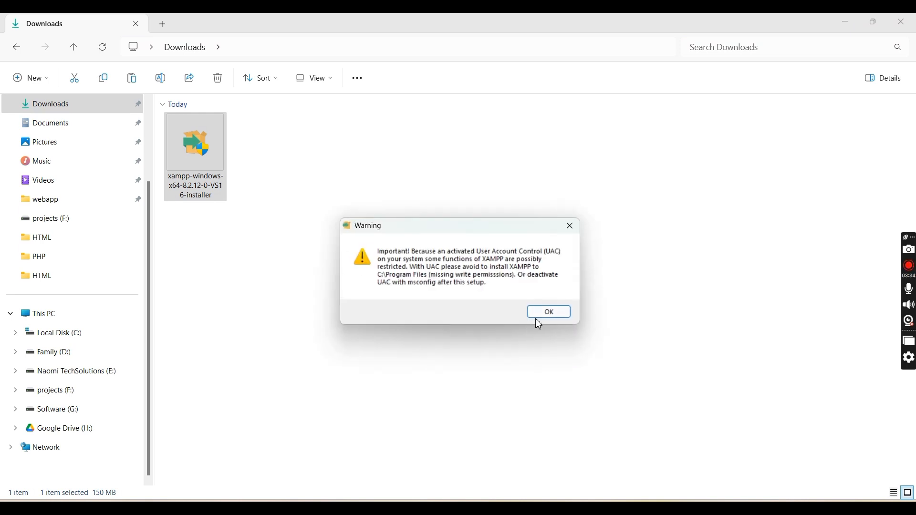
click(548, 314)
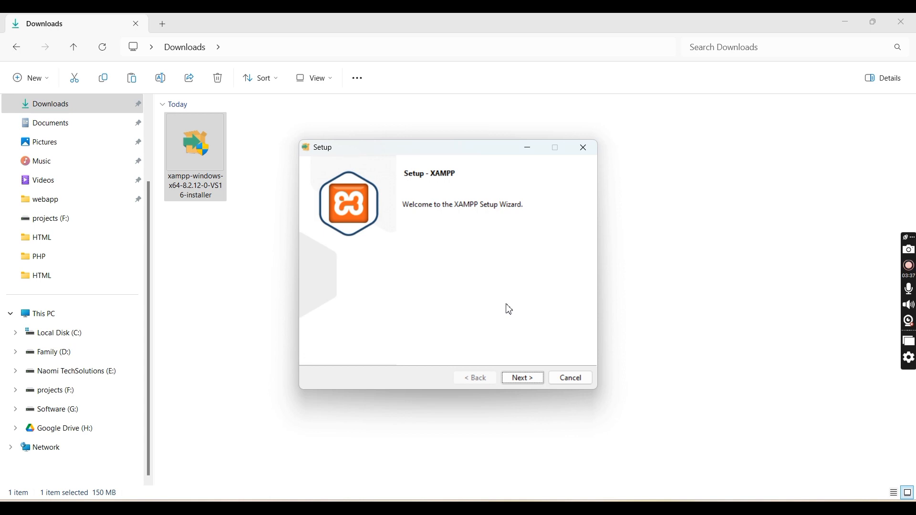
Continue past the setup wizard's welcome page and accept the component selection with all components checked.
click(522, 379)
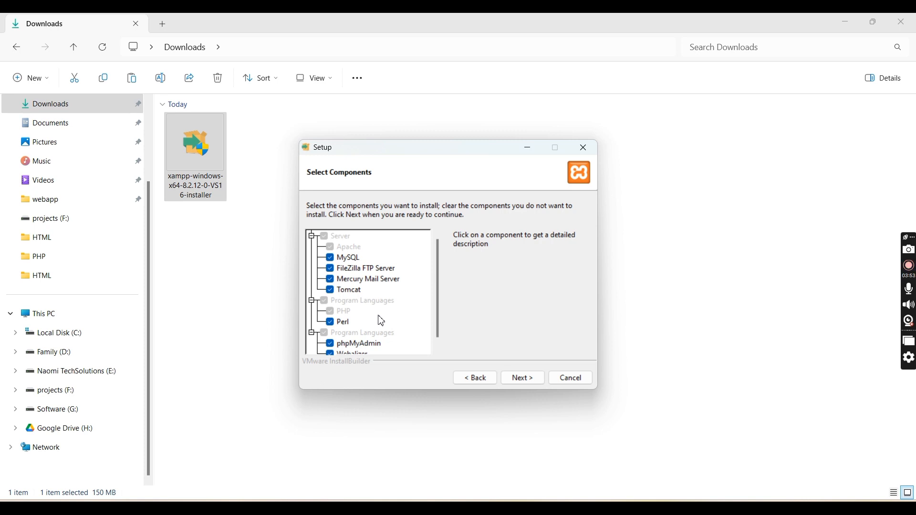
scroll(379, 321, down, 1)
scroll(379, 321, up, 1)
scroll(390, 317, down, 1)
scroll(389, 315, up, 1)
click(524, 383)
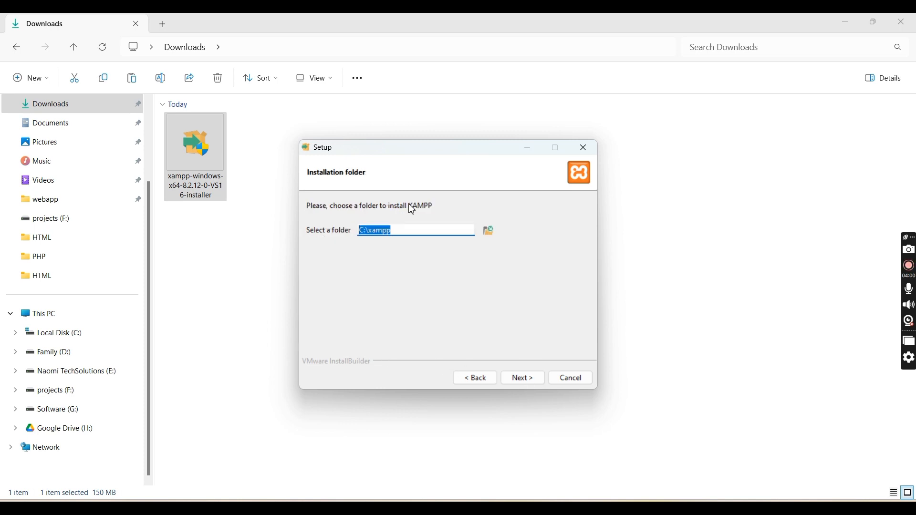
Browse the folders for an installation location, cancel the selection, and try to continue the setup with C:\xampp.
click(410, 230)
click(489, 235)
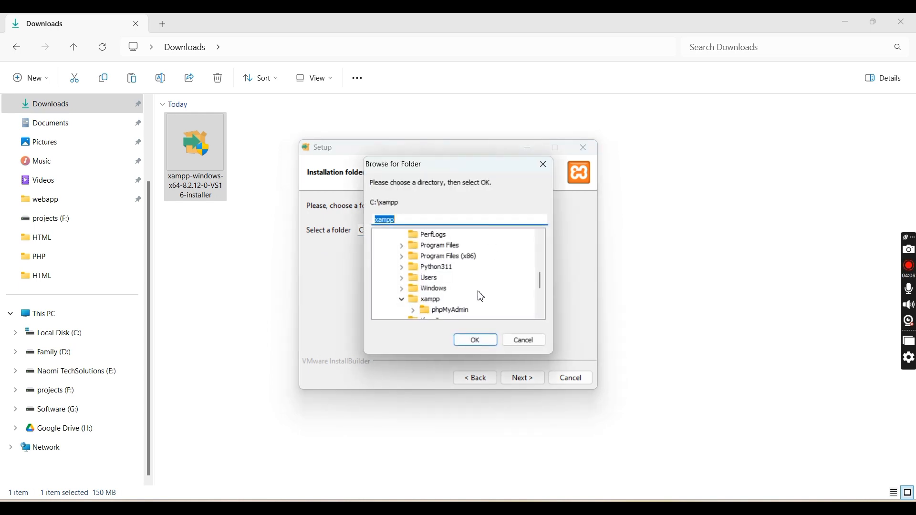
scroll(481, 297, up, 5)
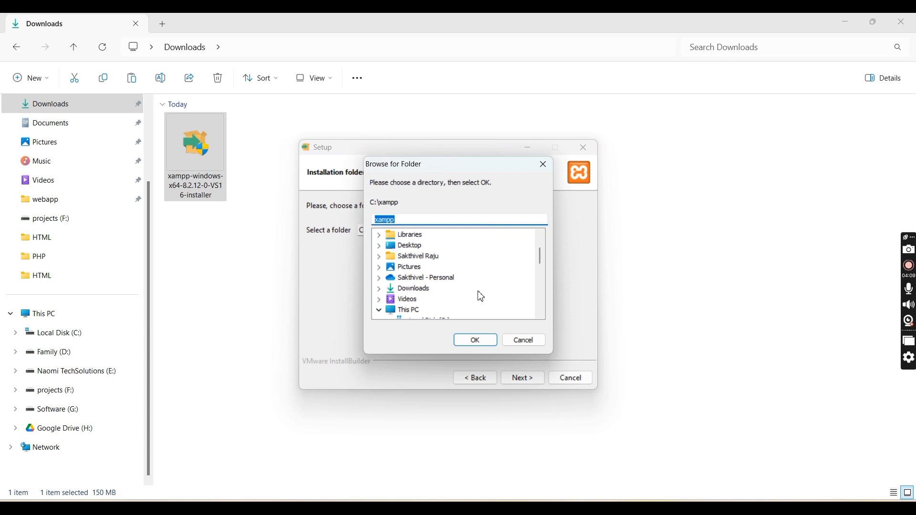
scroll(481, 297, down, 5)
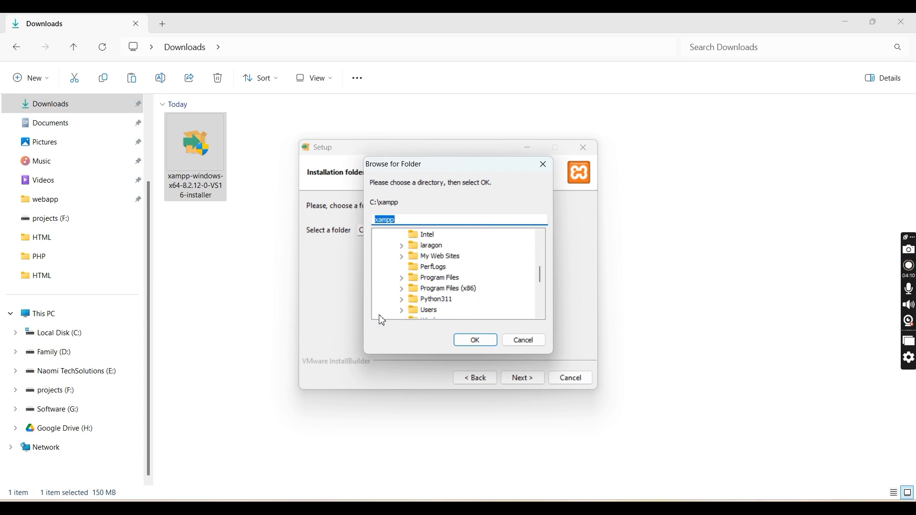
click(523, 341)
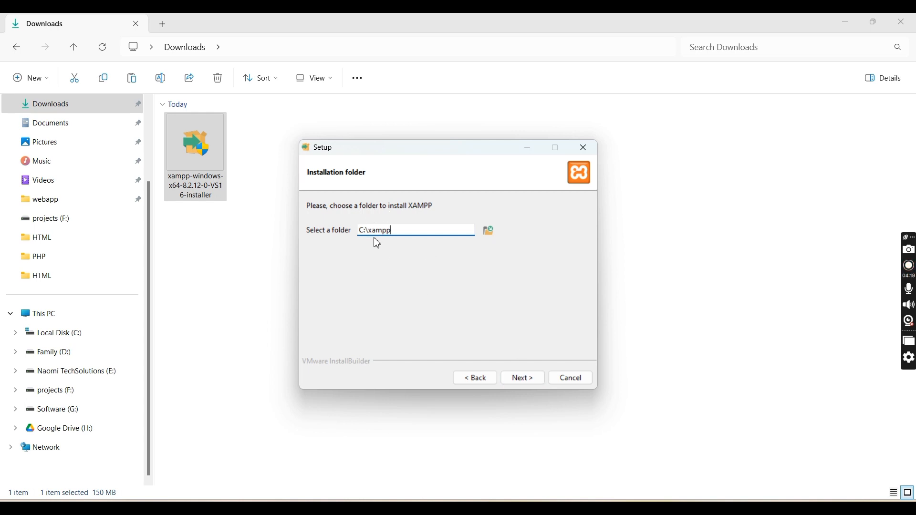
click(523, 380)
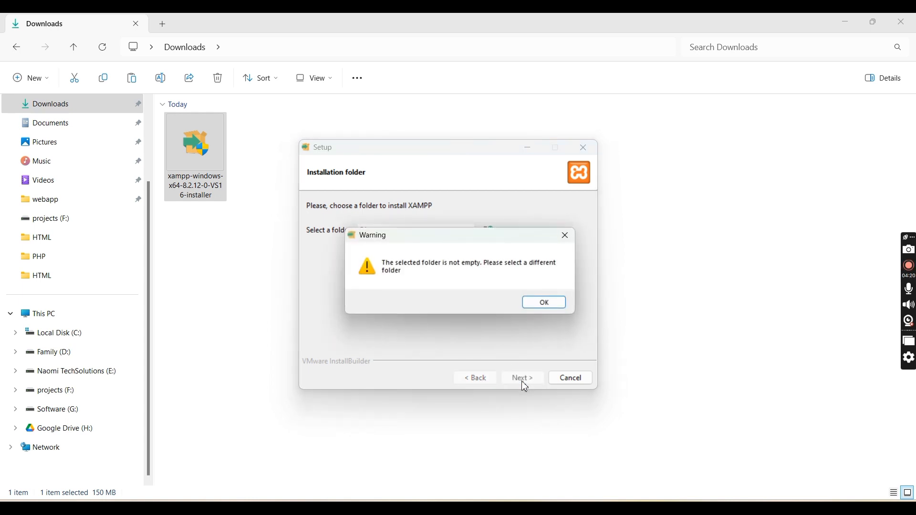
click(537, 303)
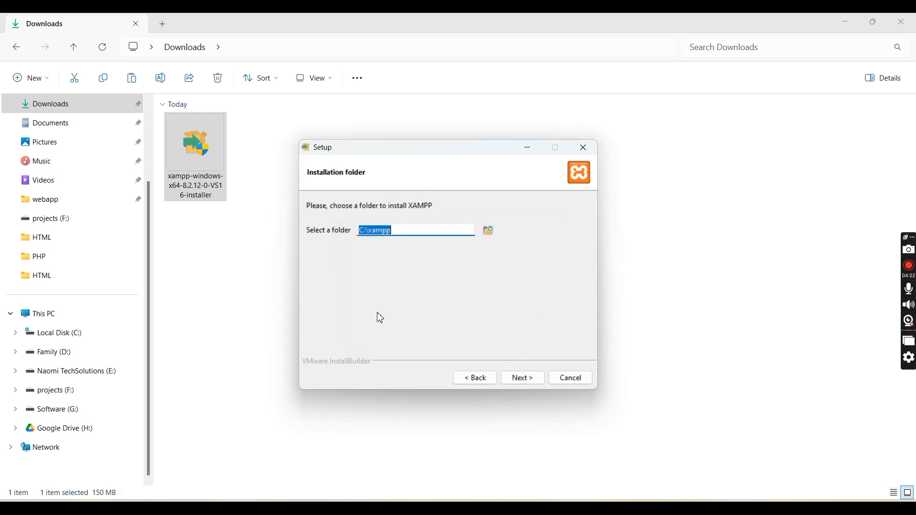
Delete the existing xampp folder from Local Disk (C:) and accept C:\xampp as the installation folder in the setup wizard.
click(262, 305)
click(74, 334)
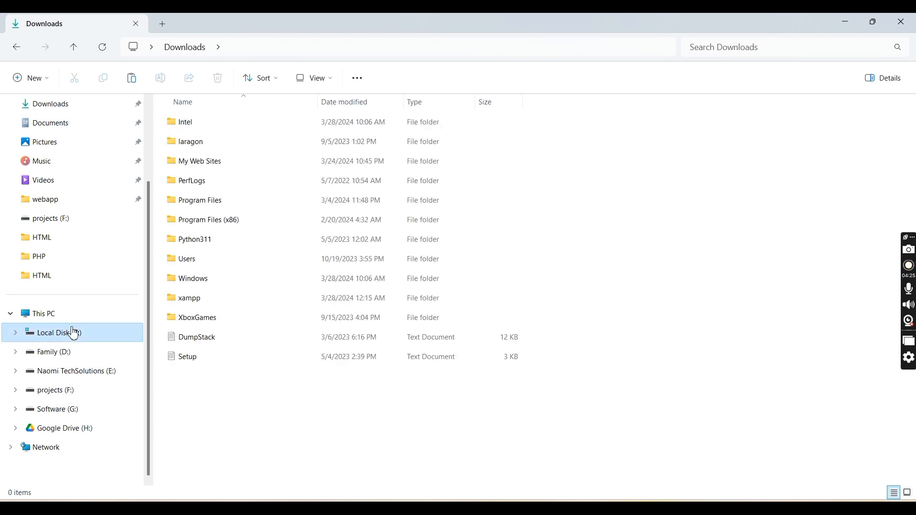
click(220, 304)
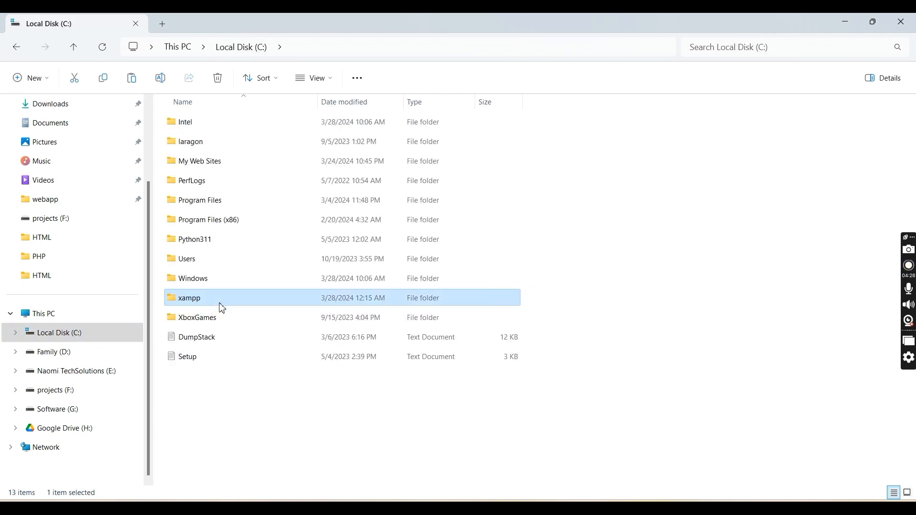
key(Delete)
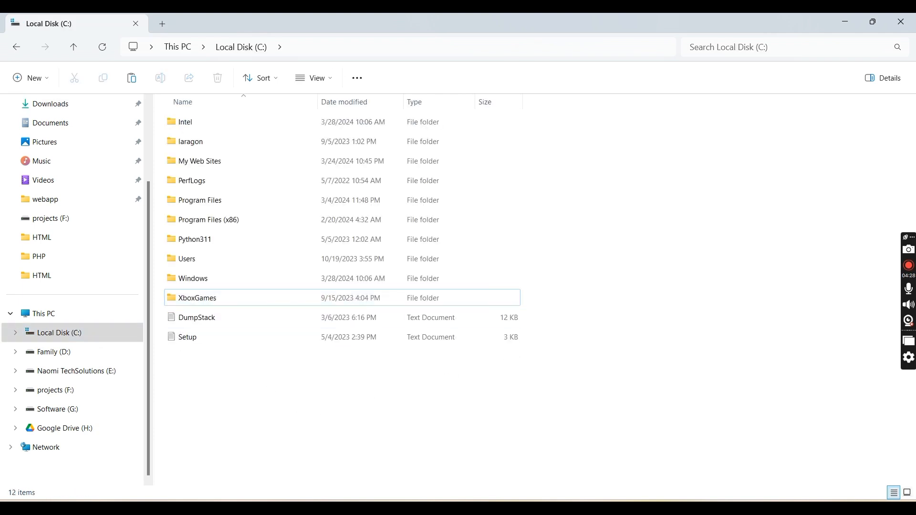
click(475, 500)
click(523, 379)
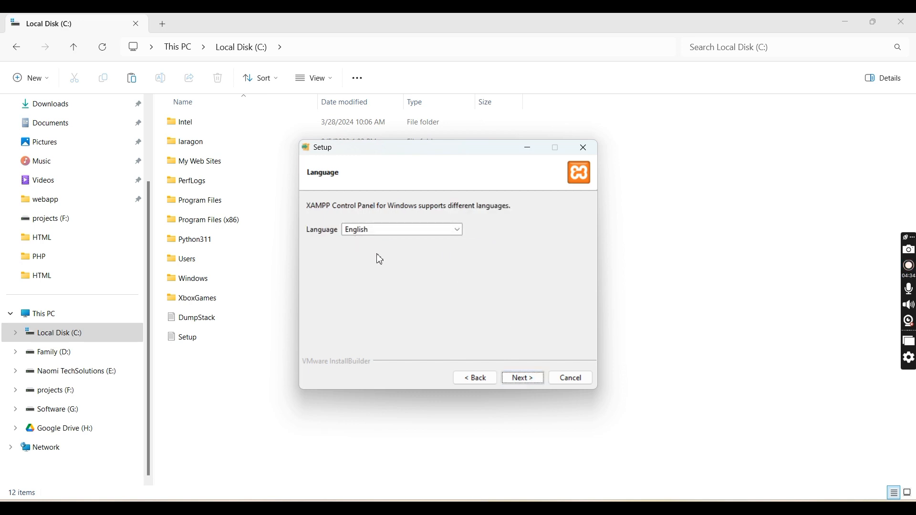
Choose English as the XAMPP Control Panel language and start the installation.
click(402, 232)
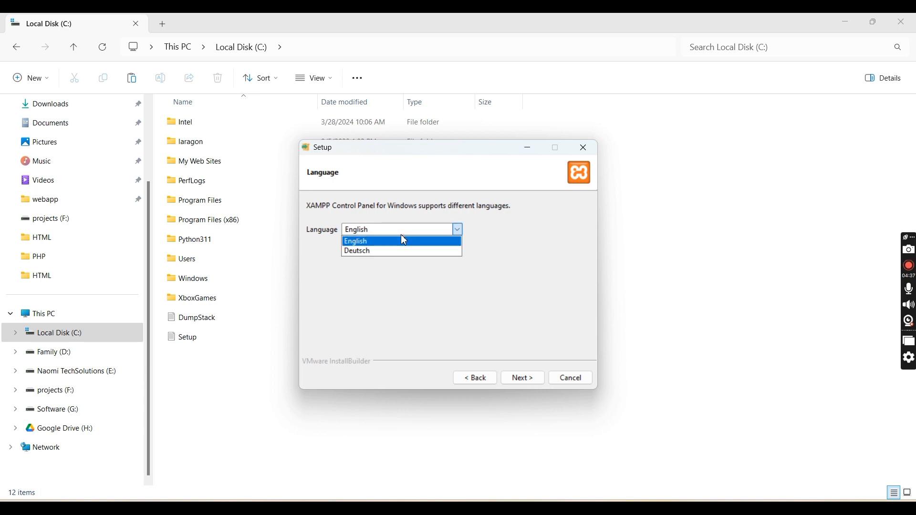
click(403, 240)
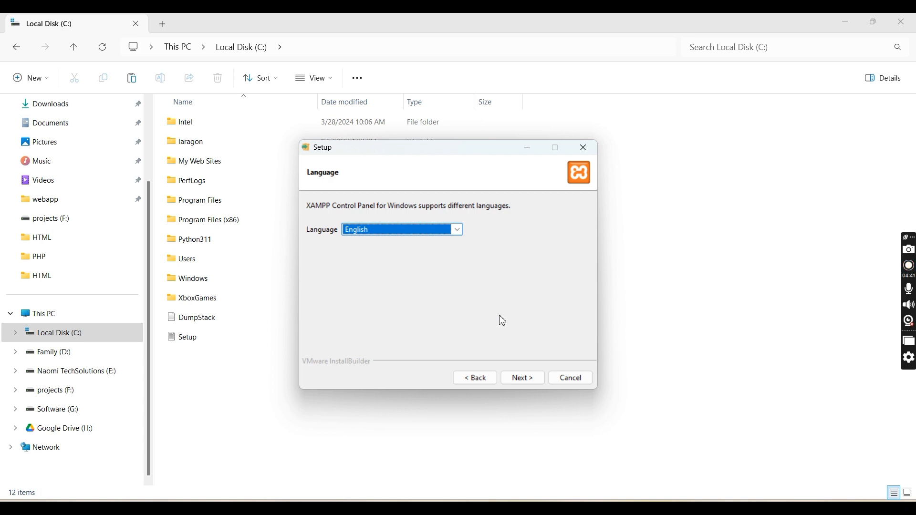
click(522, 381)
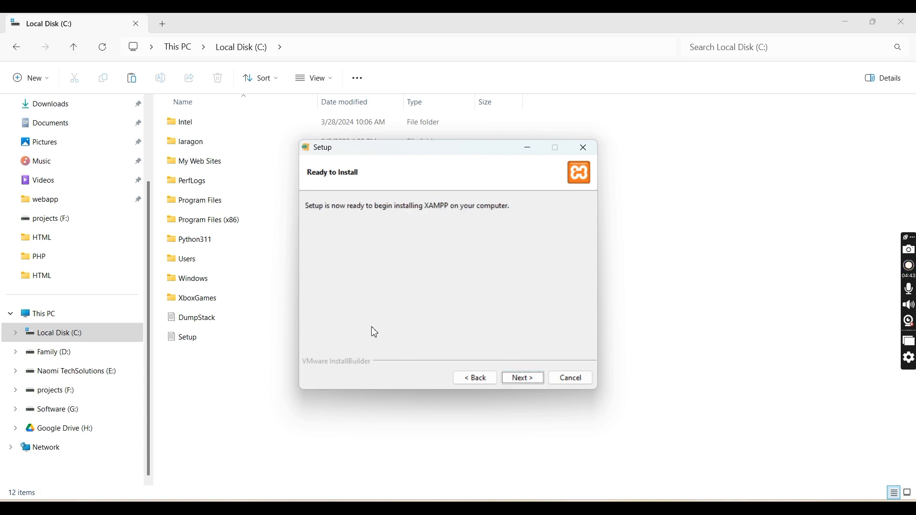
click(528, 382)
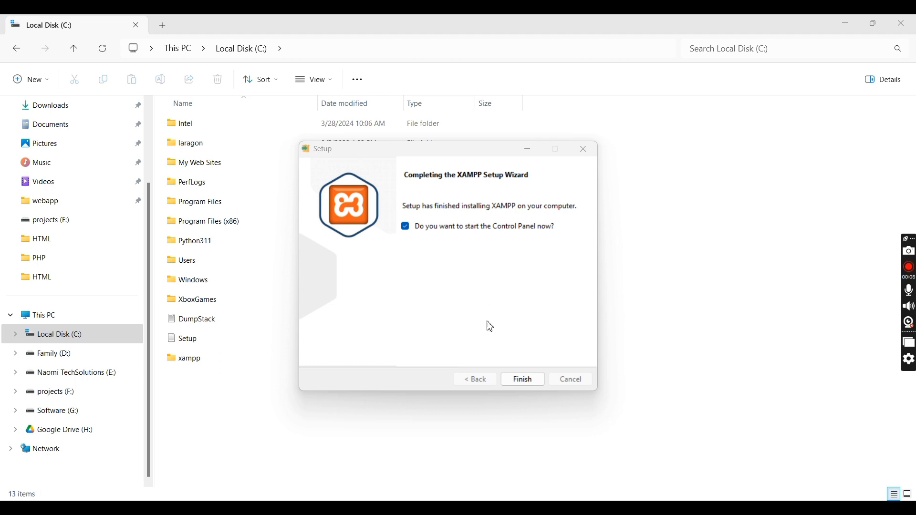
Finish the setup wizard with the option to start the Control Panel checked, and move the Control Panel window away from the screen corner.
click(520, 380)
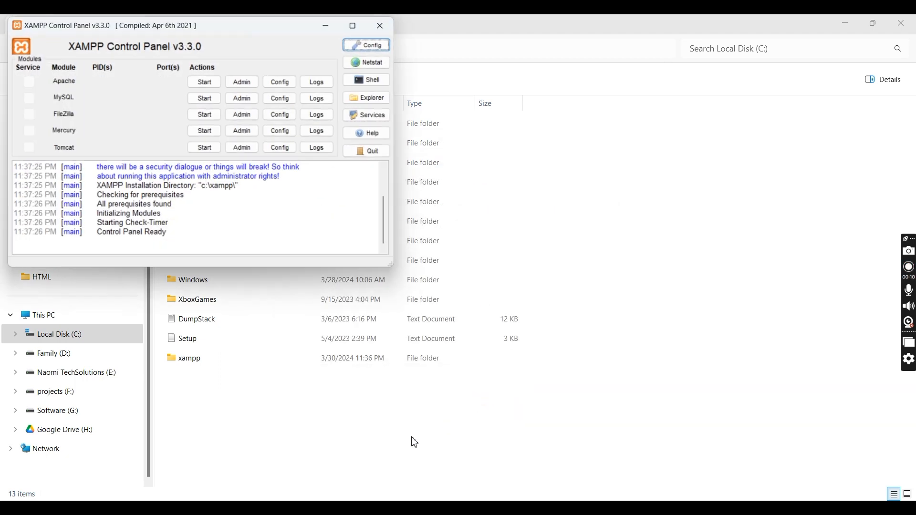
drag(230, 29, 402, 124)
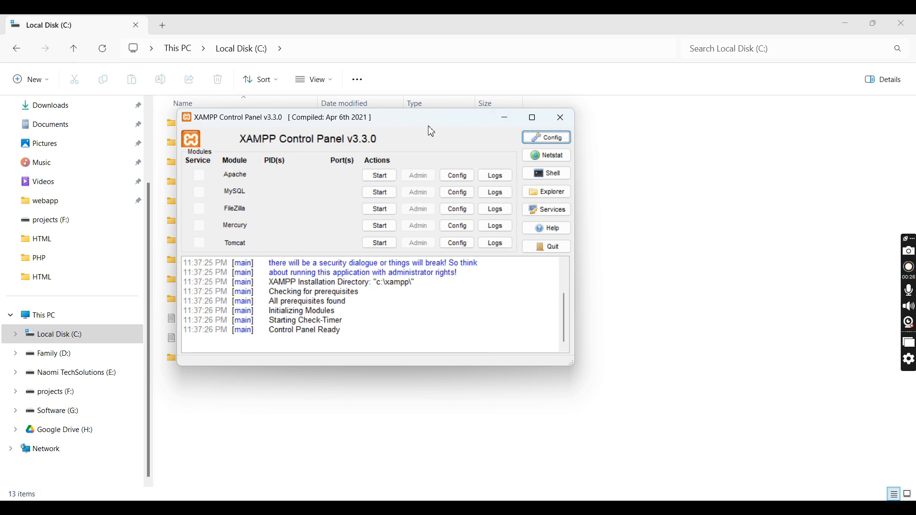
drag(429, 126, 541, 108)
Look through the installed xampp folder on Local Disk (C:) and open its htdocs subfolder.
click(214, 427)
click(58, 333)
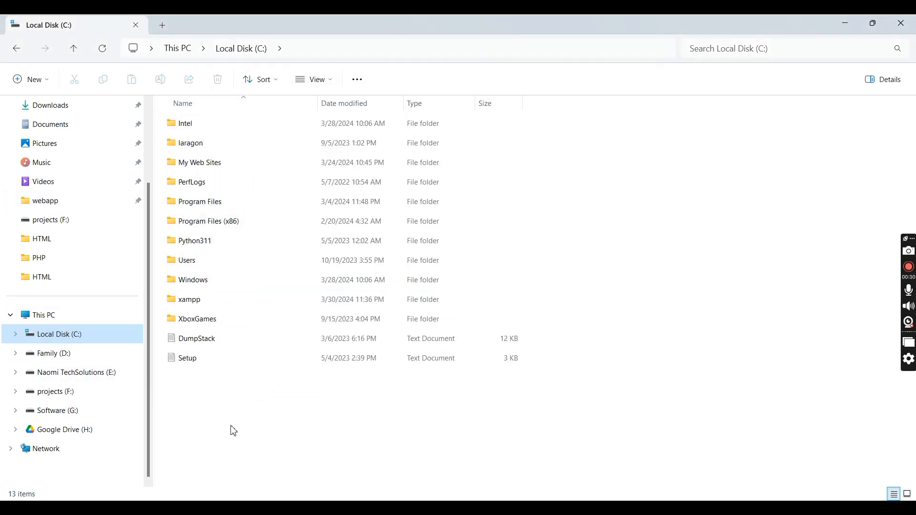
click(202, 302)
double_click(204, 304)
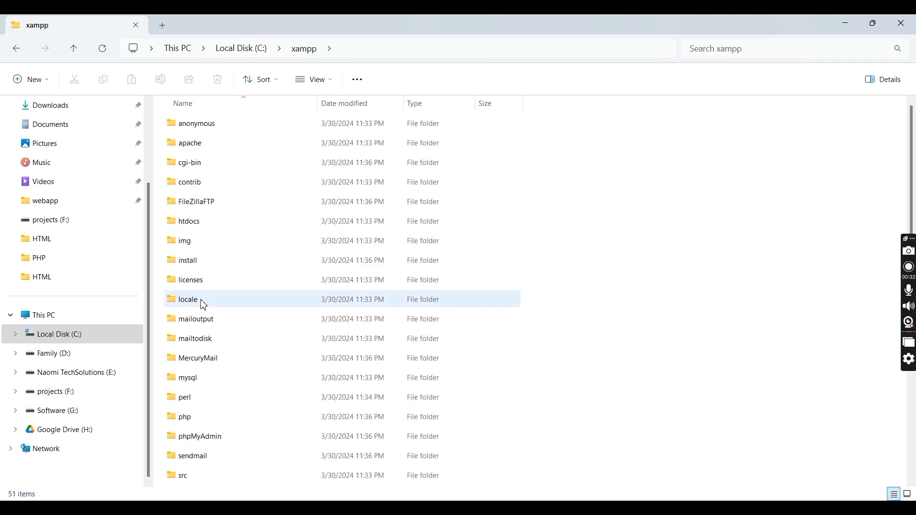
scroll(640, 294, down, 7)
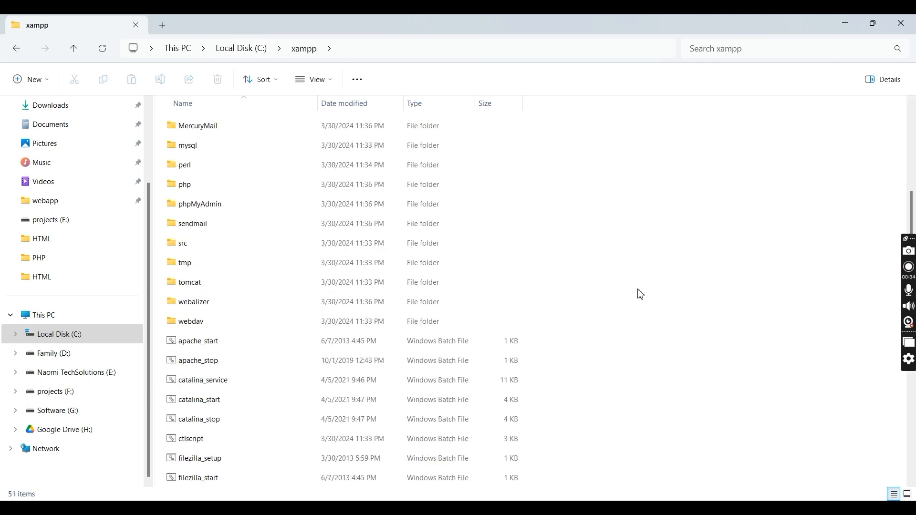
scroll(640, 294, up, 6)
scroll(640, 293, up, 1)
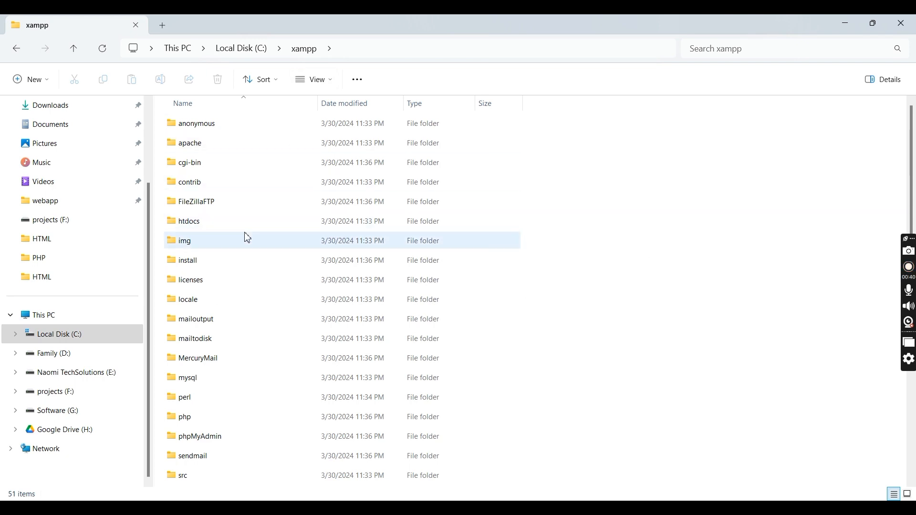
double_click(213, 223)
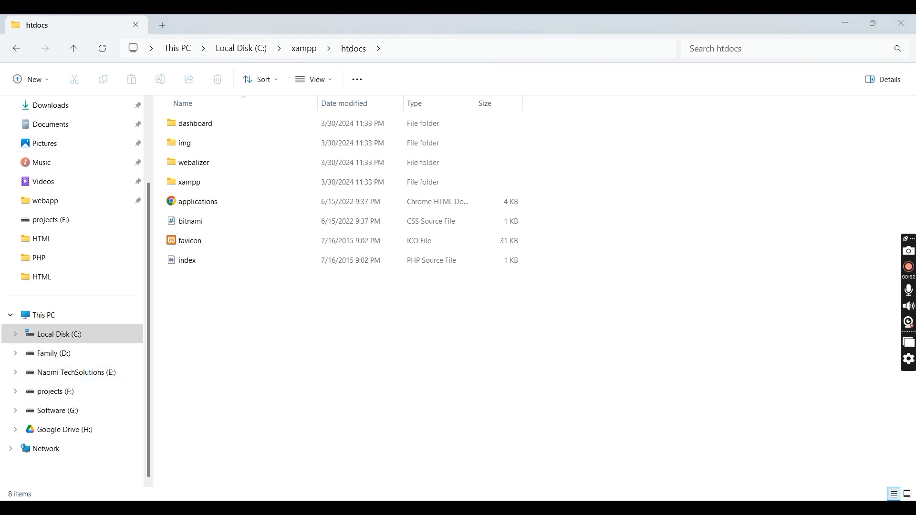
Switch to the XAMPP Control Panel and start the Apache and MySQL modules.
click(487, 377)
key(alt+Tab)
click(494, 160)
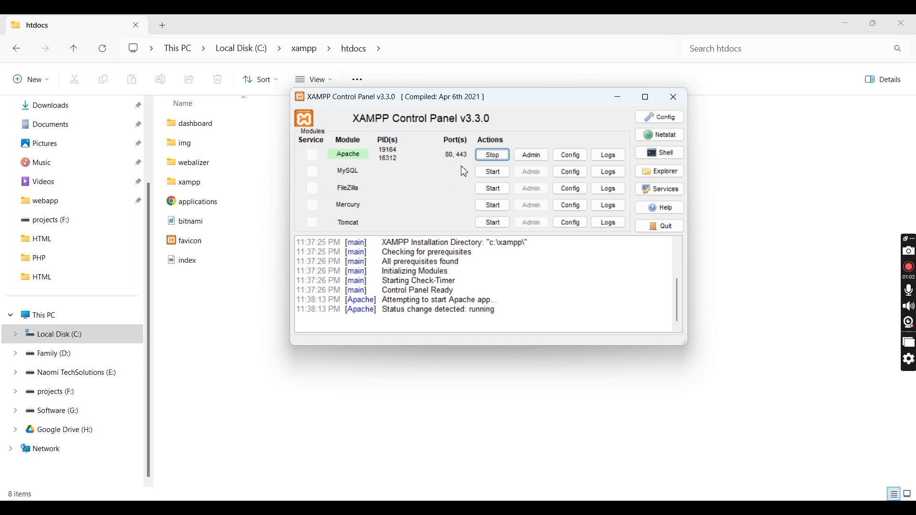
click(492, 173)
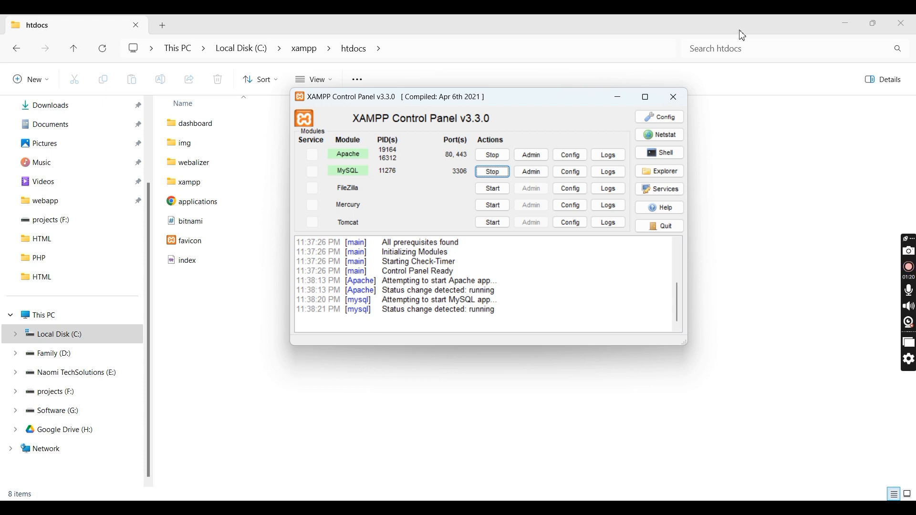
Switch to Chrome and replace the XAMPP Download Success and SourceForge tabs with a new tab.
click(738, 226)
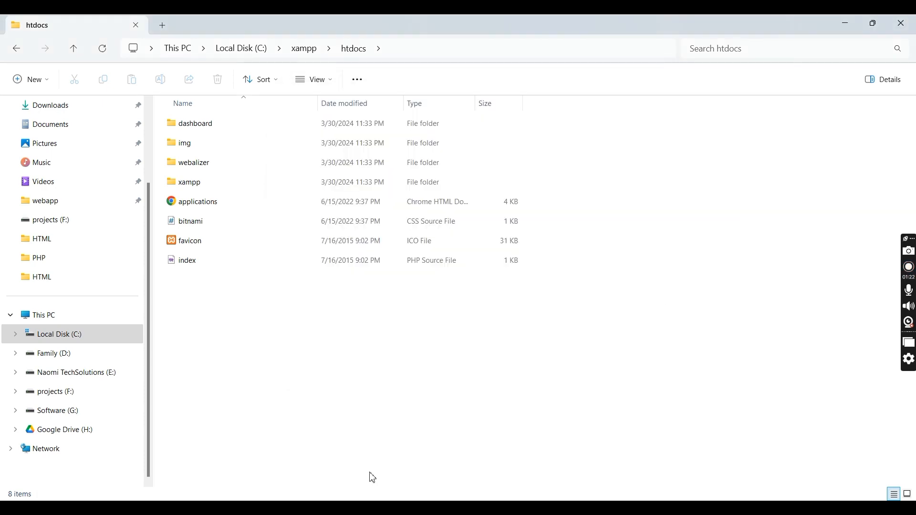
key(alt+Tab)
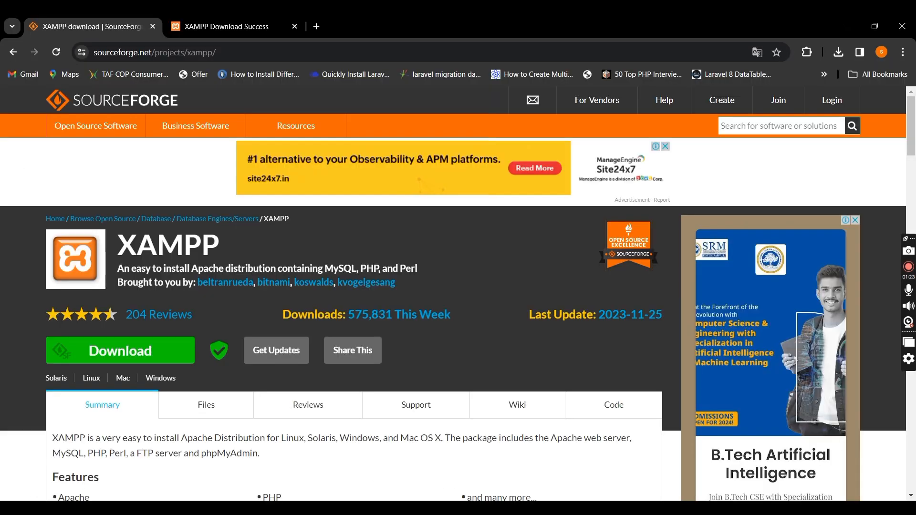
click(294, 27)
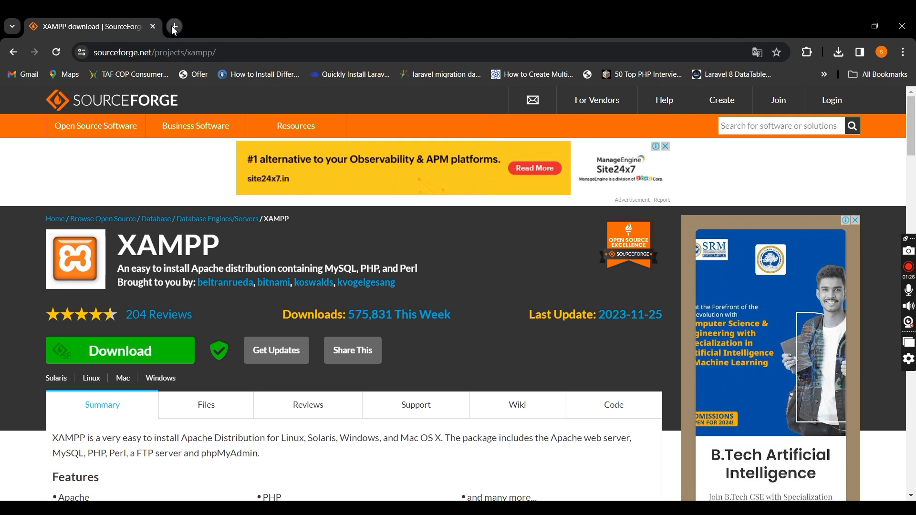
click(172, 27)
click(153, 27)
Load localhost in the new tab to check the XAMPP server's welcome page.
click(152, 53)
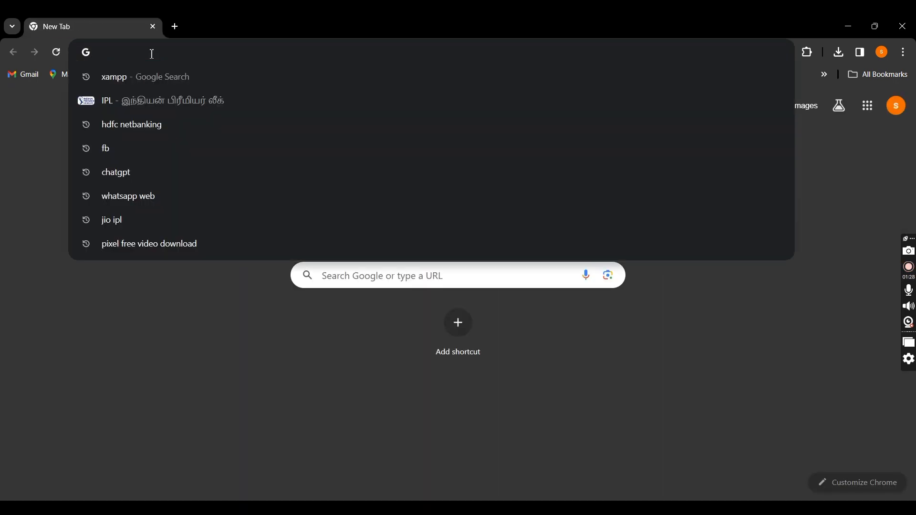
text(LO)
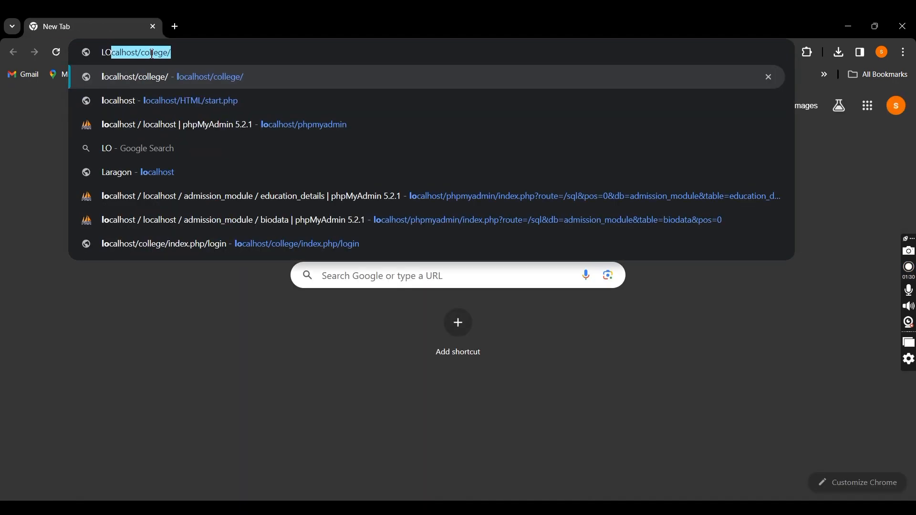
text(CALHOST/)
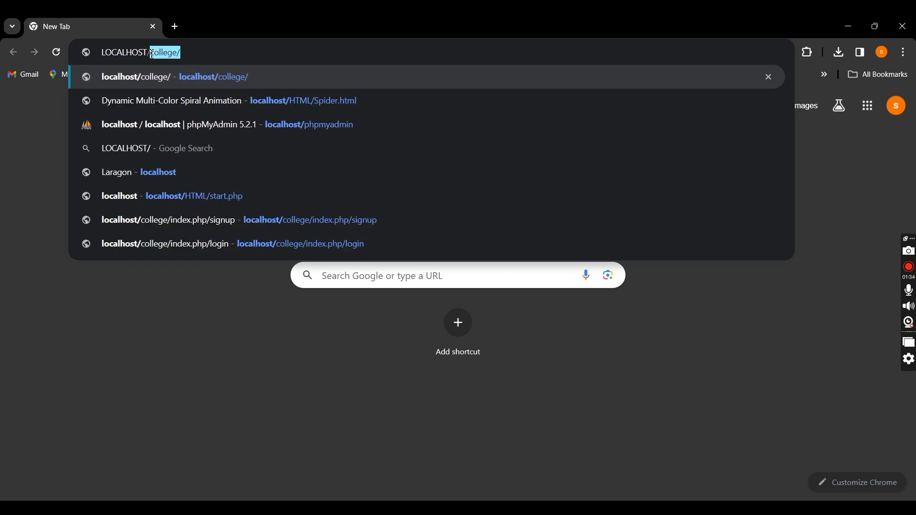
key(BackSpace)
key(Return)
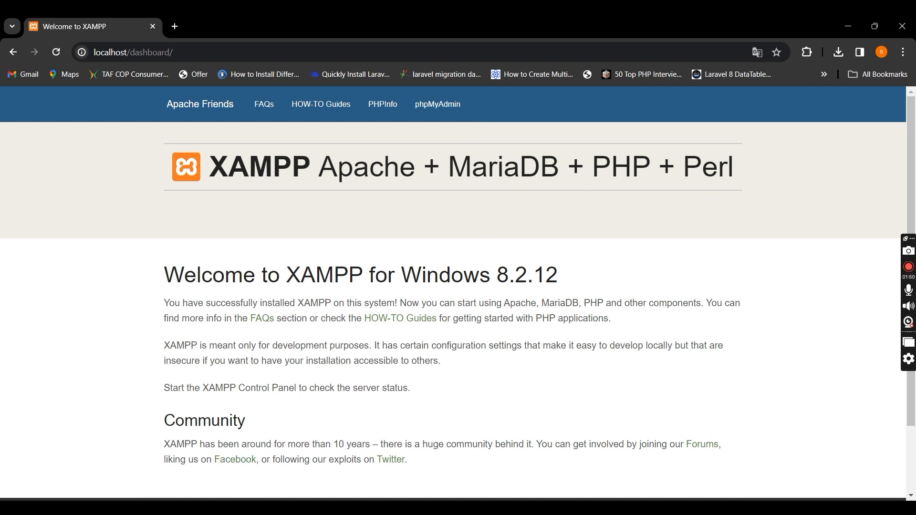
Bring back the XAMPP Control Panel, stop the Apache and MySQL modules, and close the panel window.
click(751, 511)
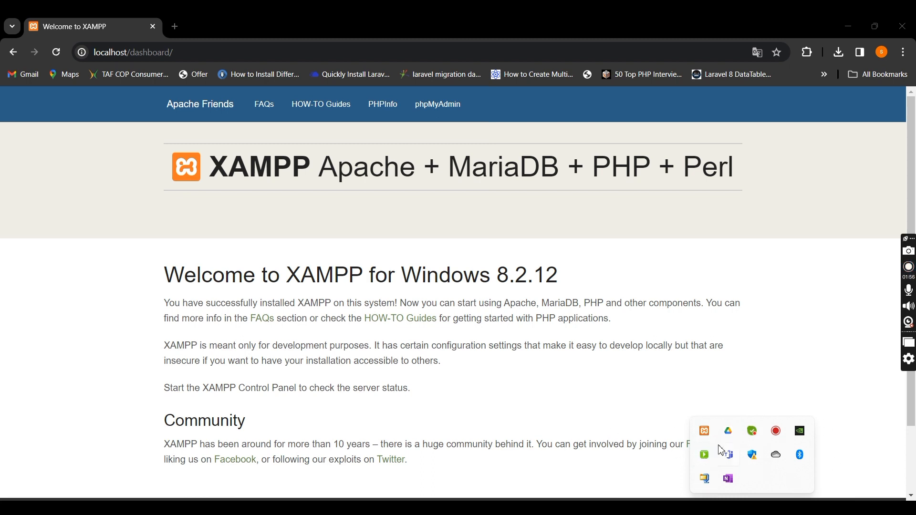
click(705, 432)
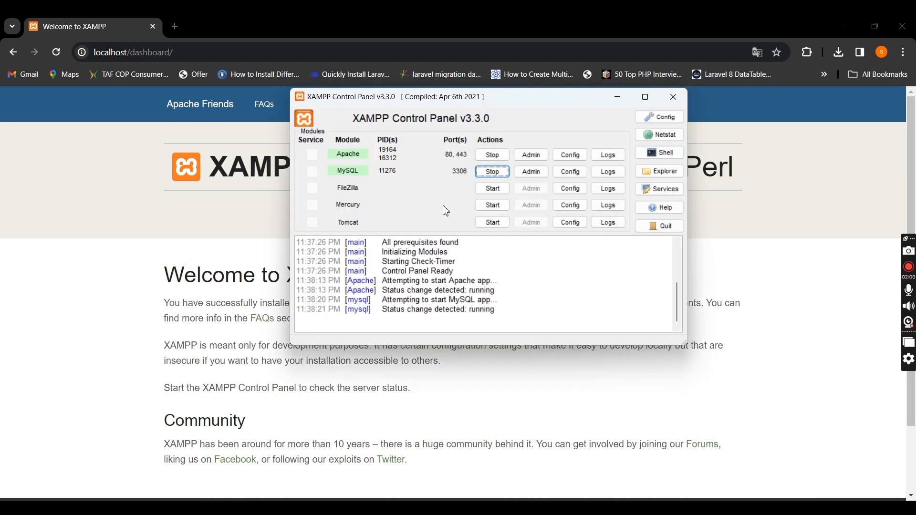
click(492, 154)
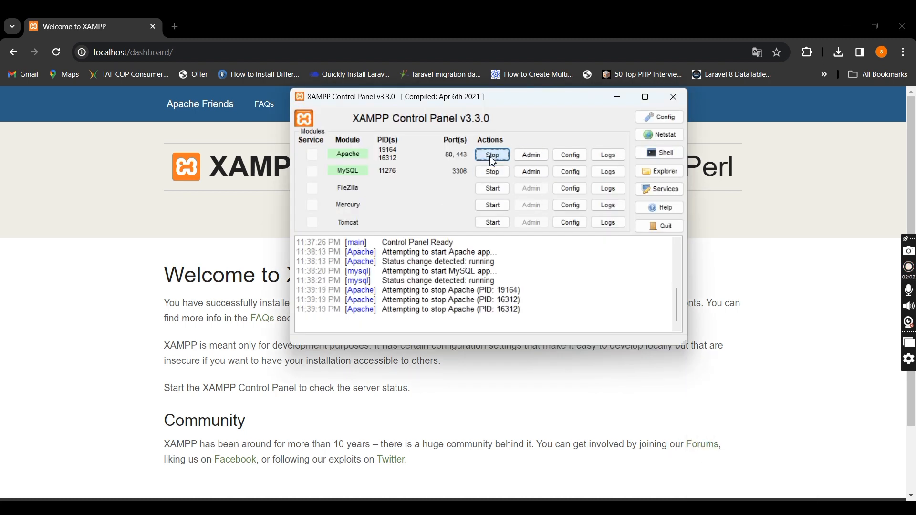
click(493, 173)
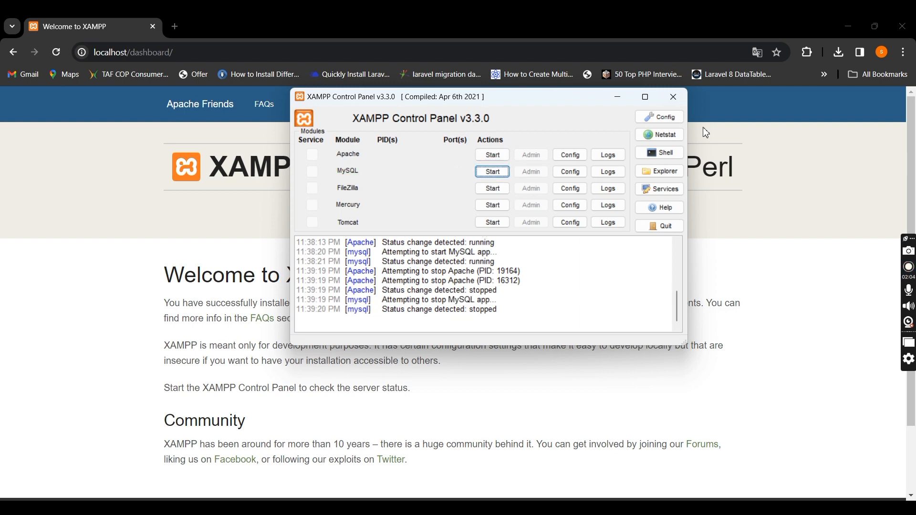
click(683, 102)
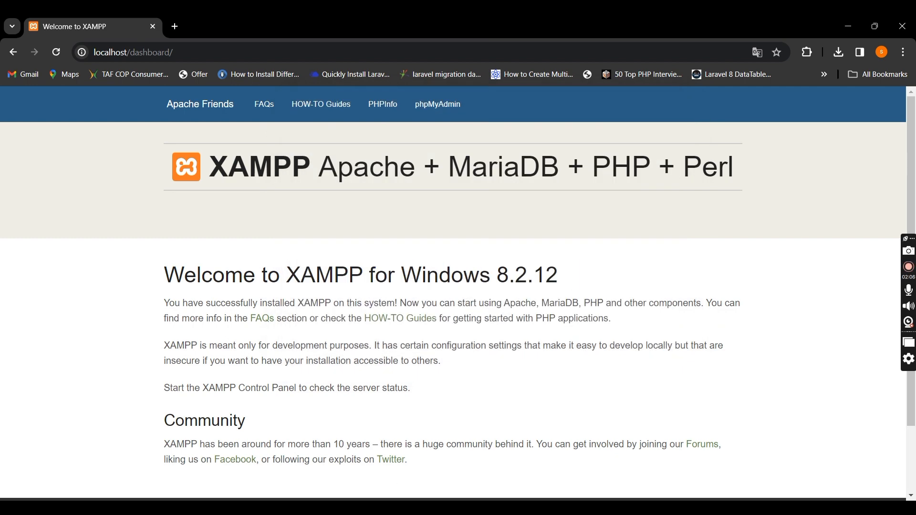
Search Windows for XAMPP, open the XAMPP Control Panel, and move its window toward the middle of the screen.
click(751, 506)
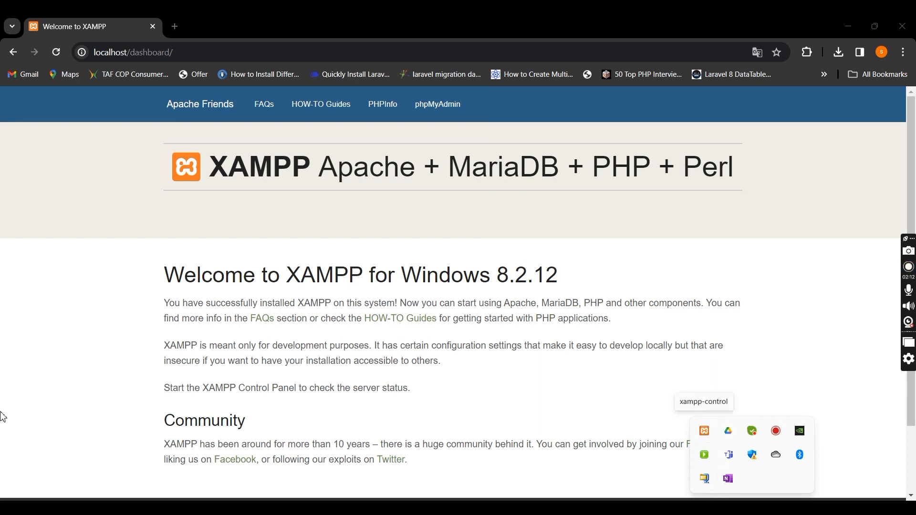
click(11, 506)
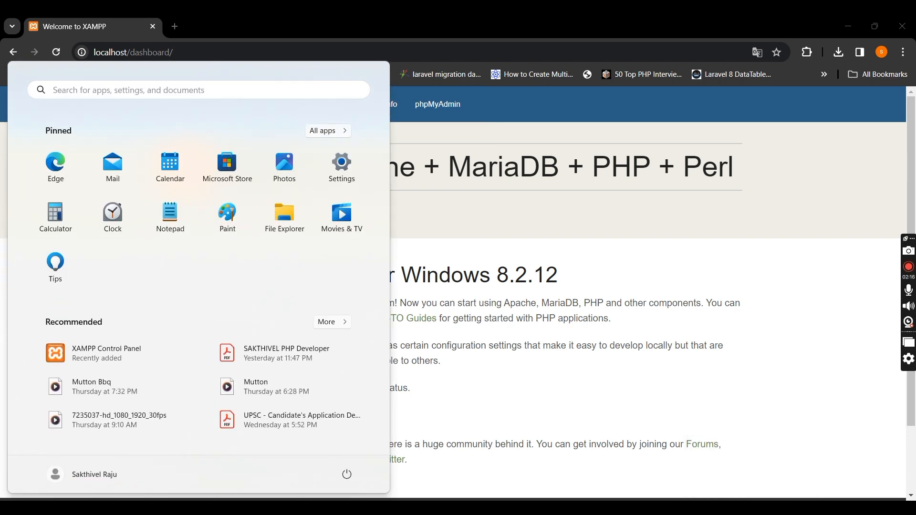
click(133, 90)
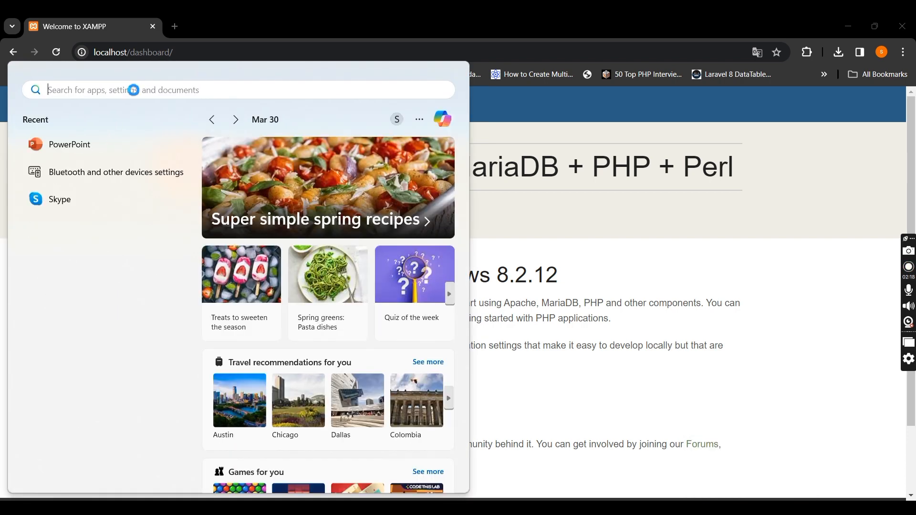
text(XA)
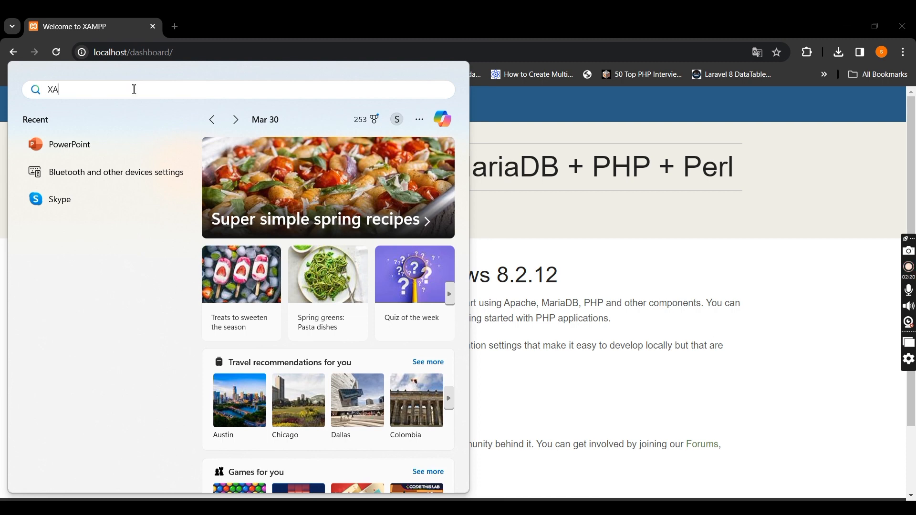
text(MPP)
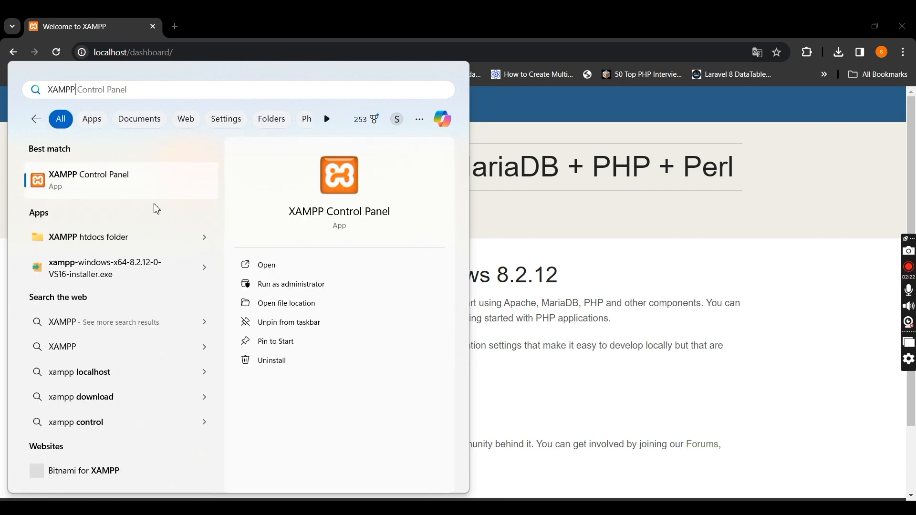
click(78, 175)
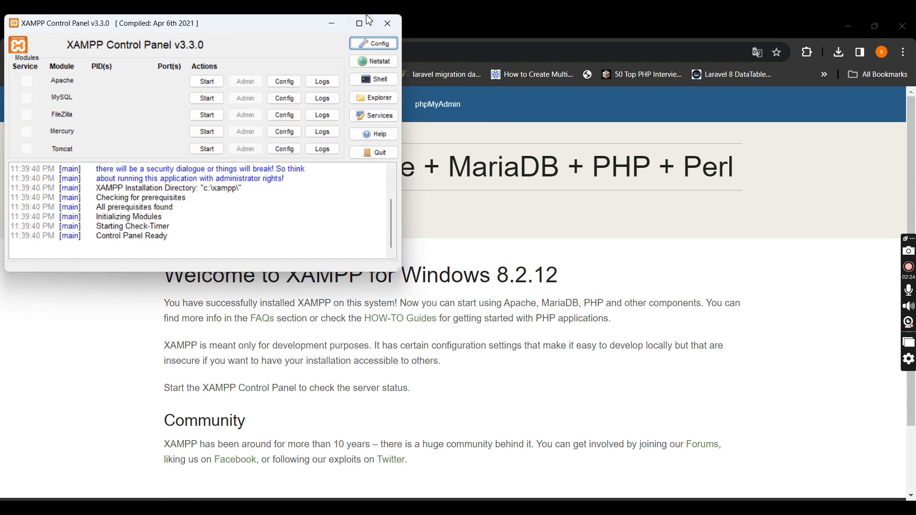
drag(282, 28, 476, 116)
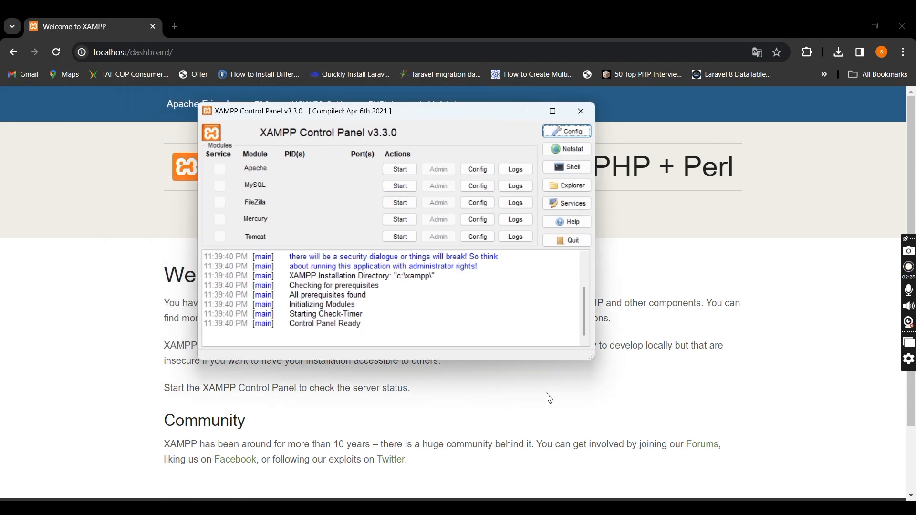
Unpin the XAMPP Control Panel from the taskbar and close its window.
right_click(337, 510)
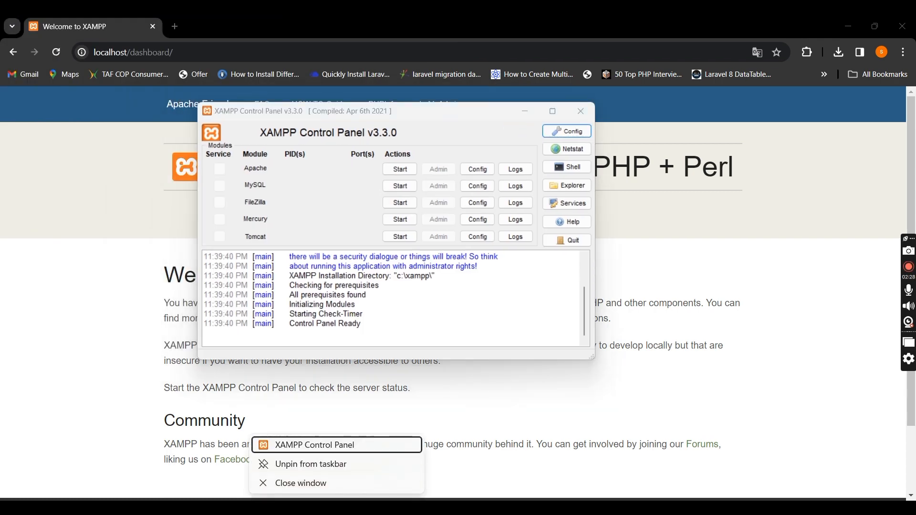
click(300, 469)
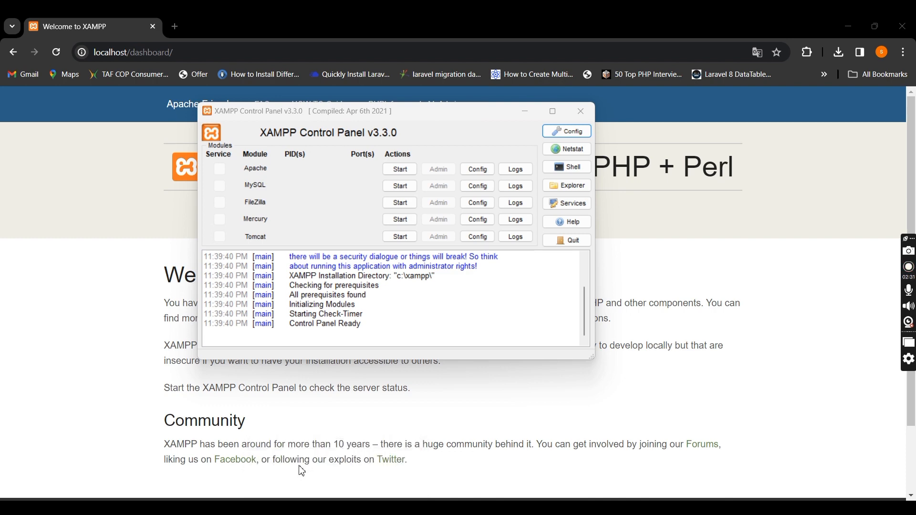
click(579, 112)
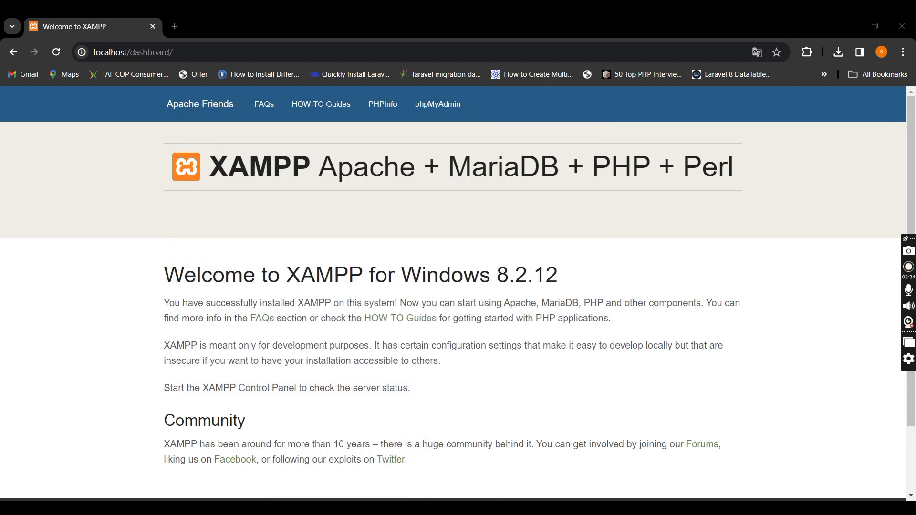
Reopen the XAMPP Control Panel, pin it to the taskbar, and close its window.
key(super)
click(104, 356)
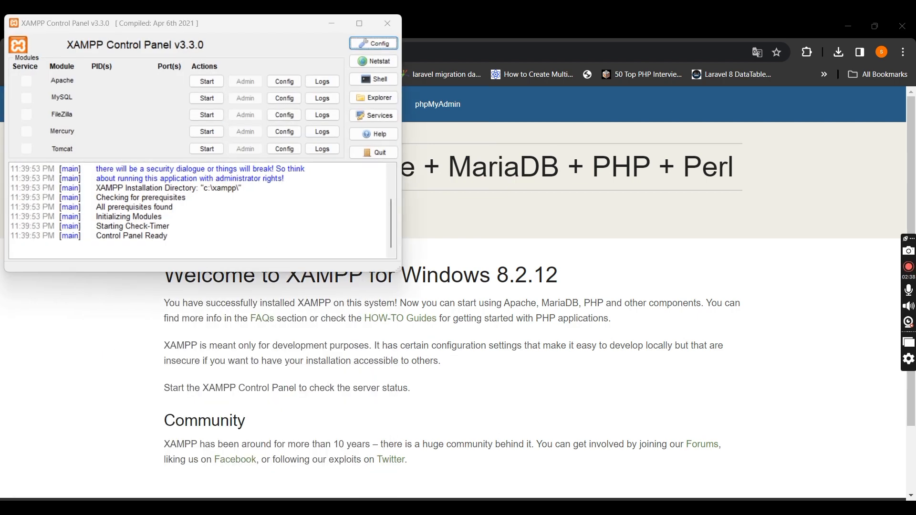
right_click(494, 508)
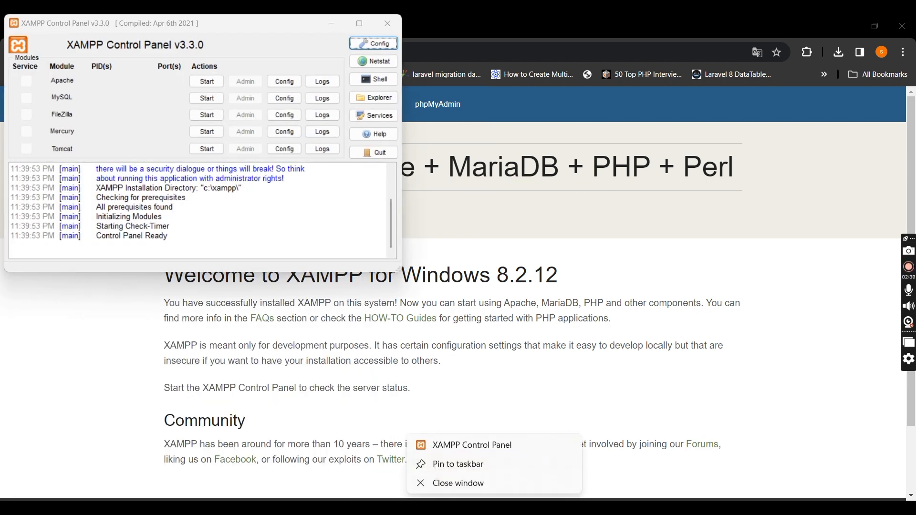
click(473, 464)
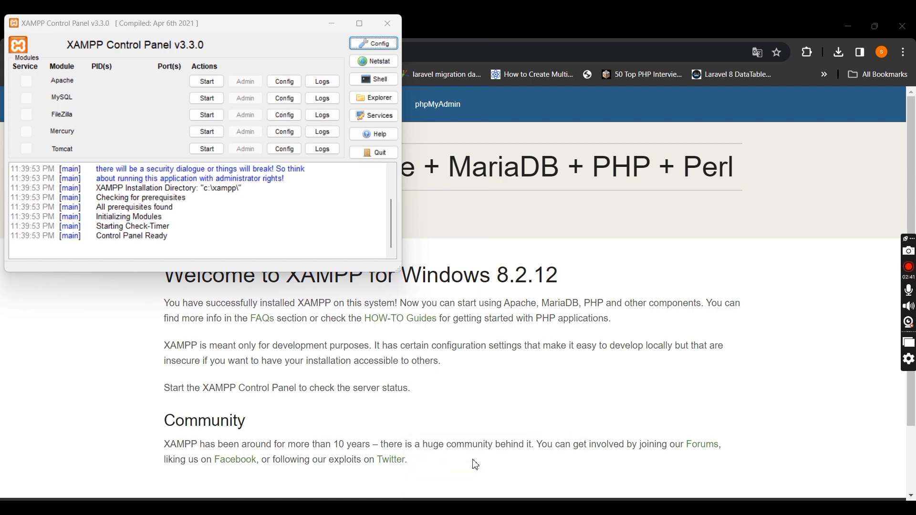
click(387, 22)
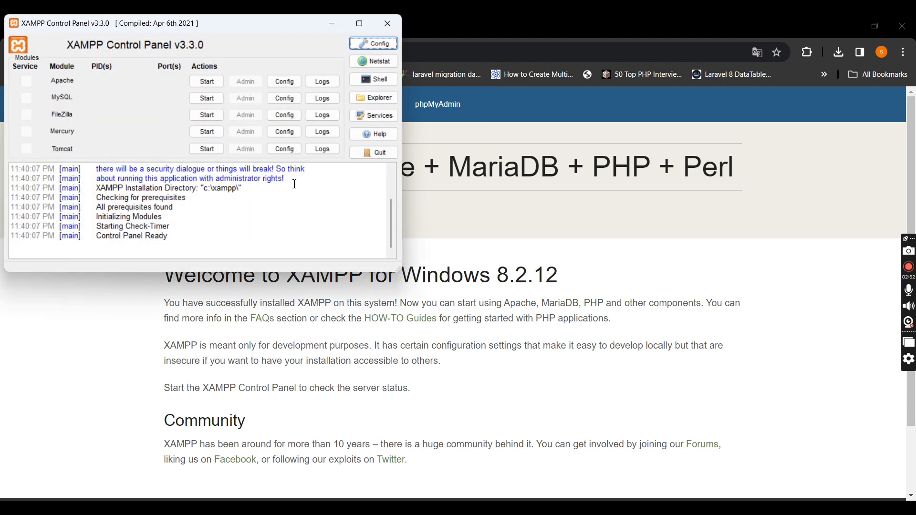
Start the Apache and MySQL modules and close the XAMPP Control Panel window.
click(206, 82)
click(207, 98)
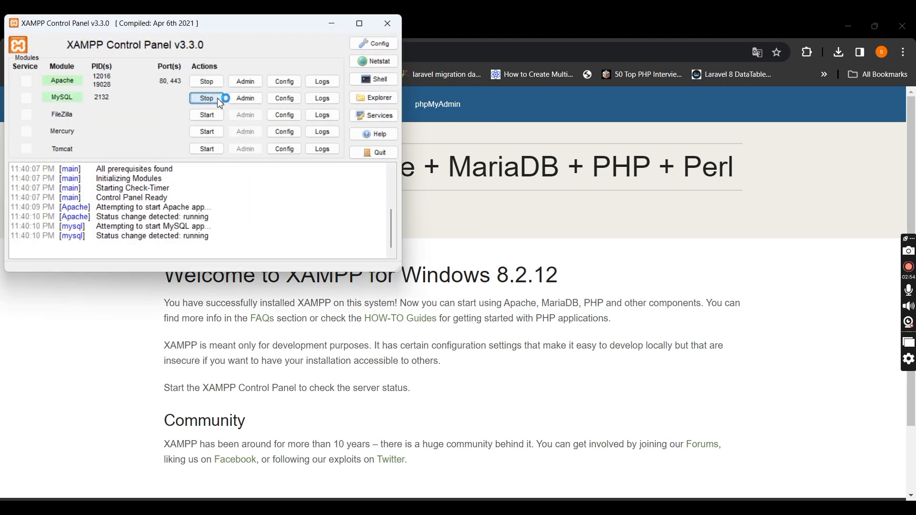
click(389, 25)
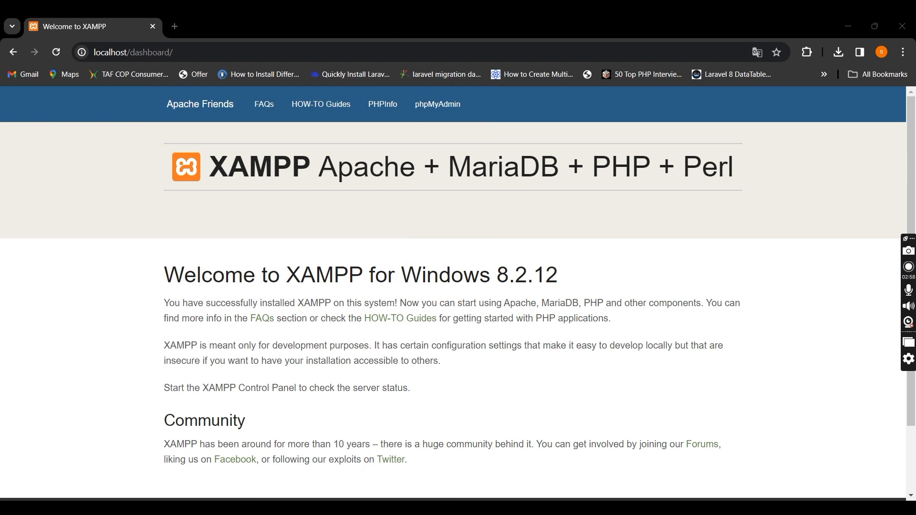
Switch to File Explorer and create a new folder named www inside C:\xampp\htdocs.
key(alt+Tab)
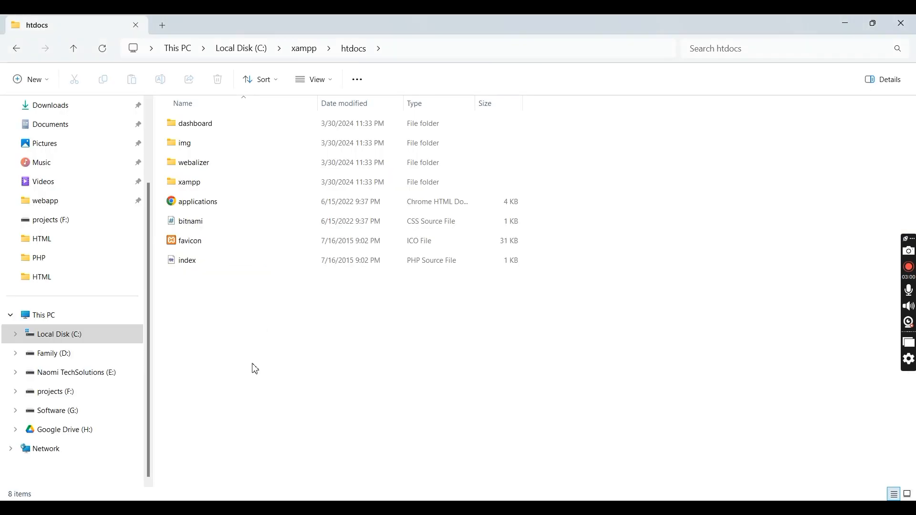
right_click(255, 368)
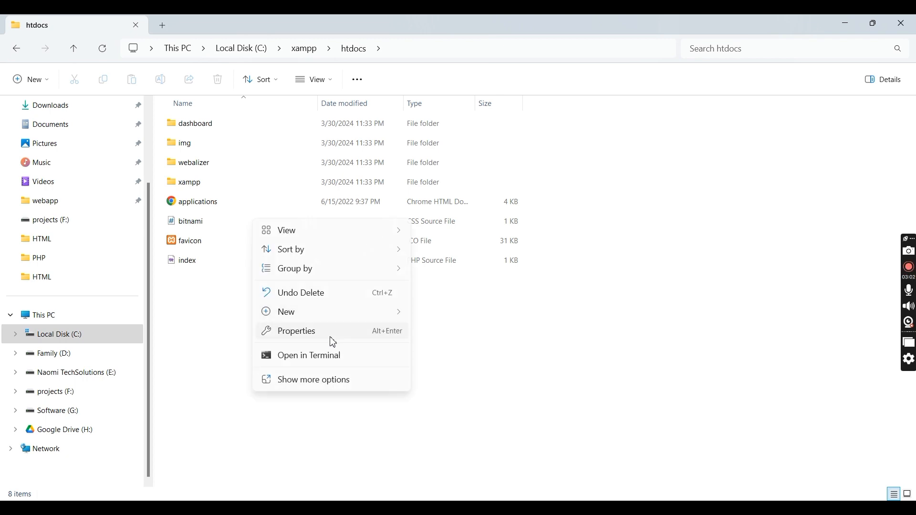
mouse_move(334, 321)
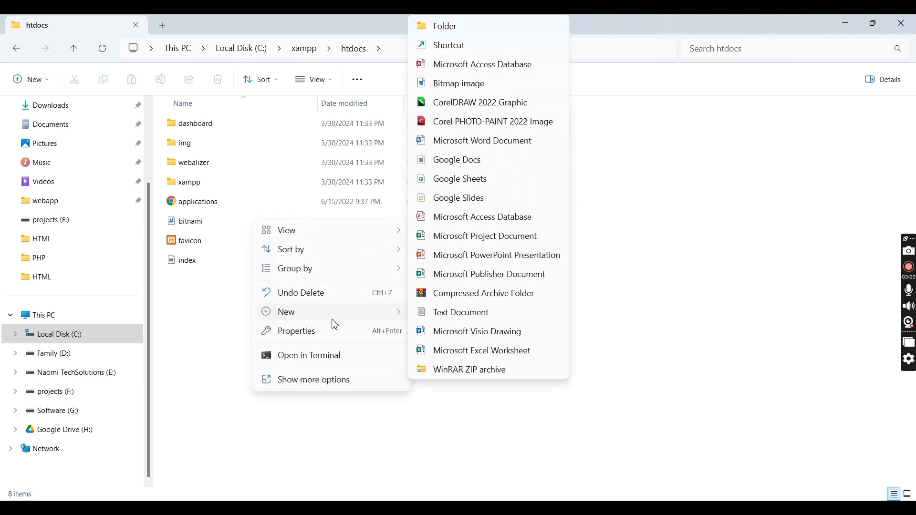
click(462, 28)
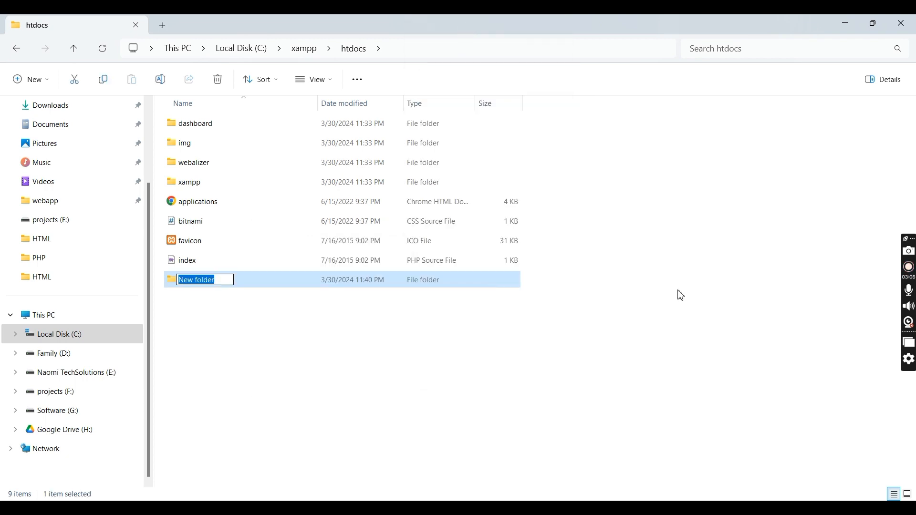
text(WWW)
key(BackSpace)
key(BackSpace)
key(BackSpace)
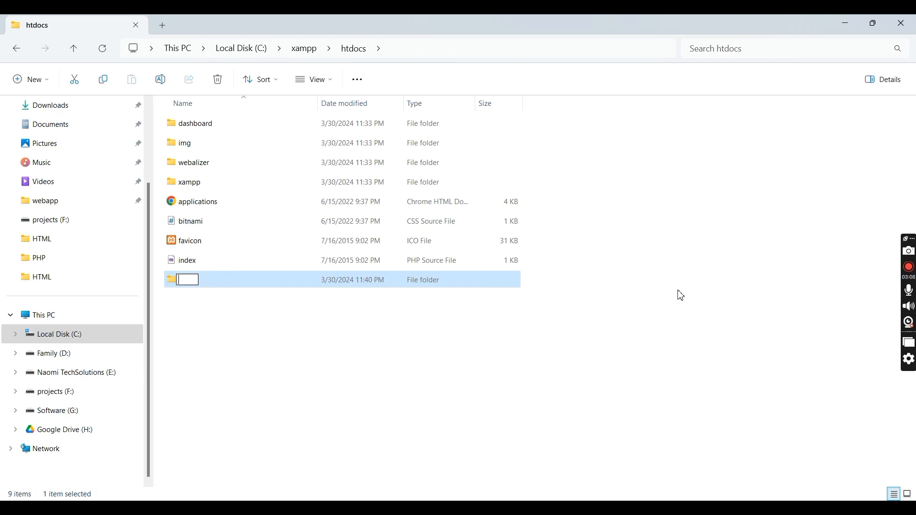
key(Caps_Lock)
text(www)
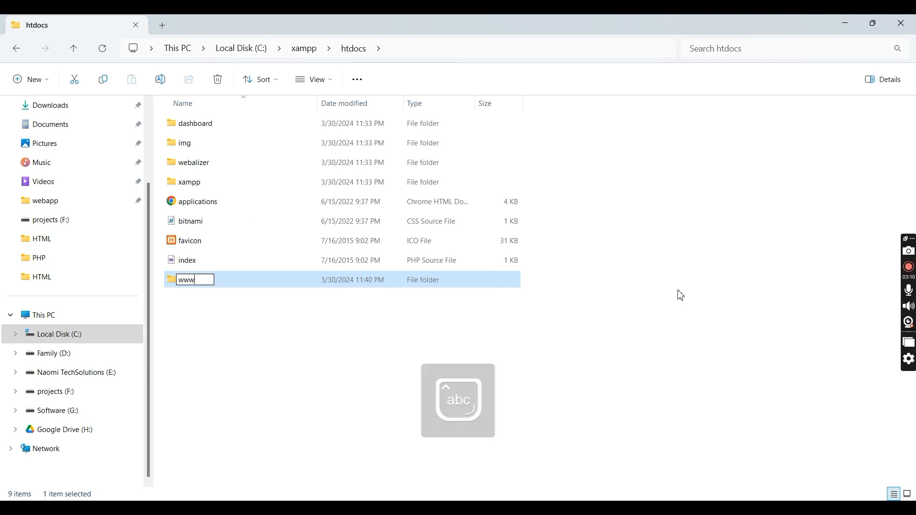
click(178, 462)
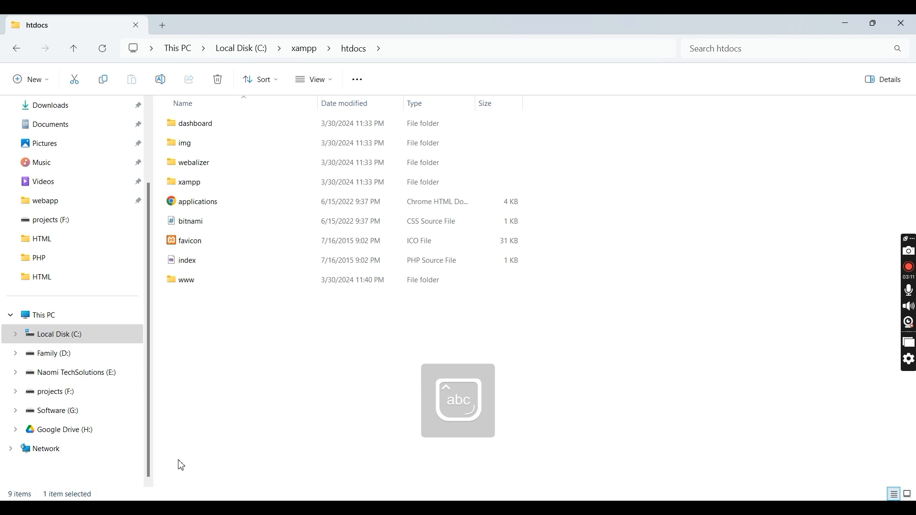
Open the www folder and show its full path as text.
click(202, 289)
double_click(202, 282)
click(490, 53)
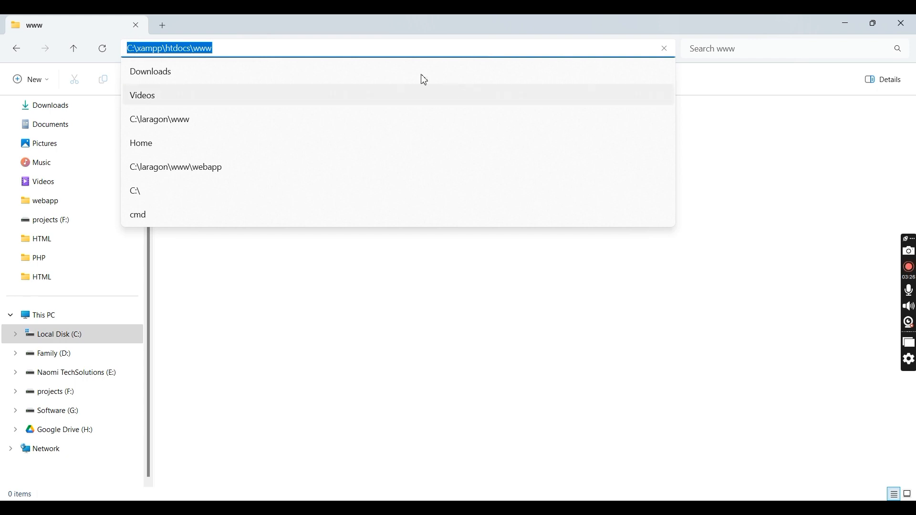
click(254, 52)
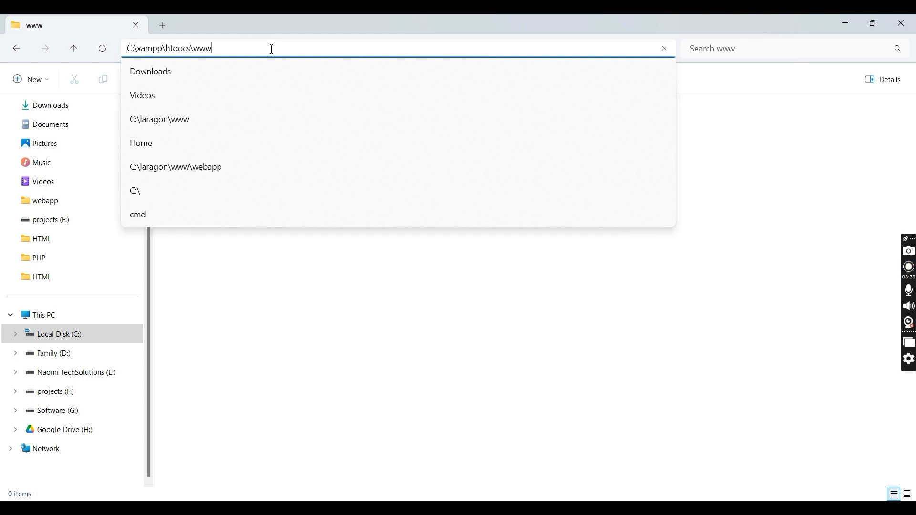
drag(272, 49, 119, 50)
click(115, 49)
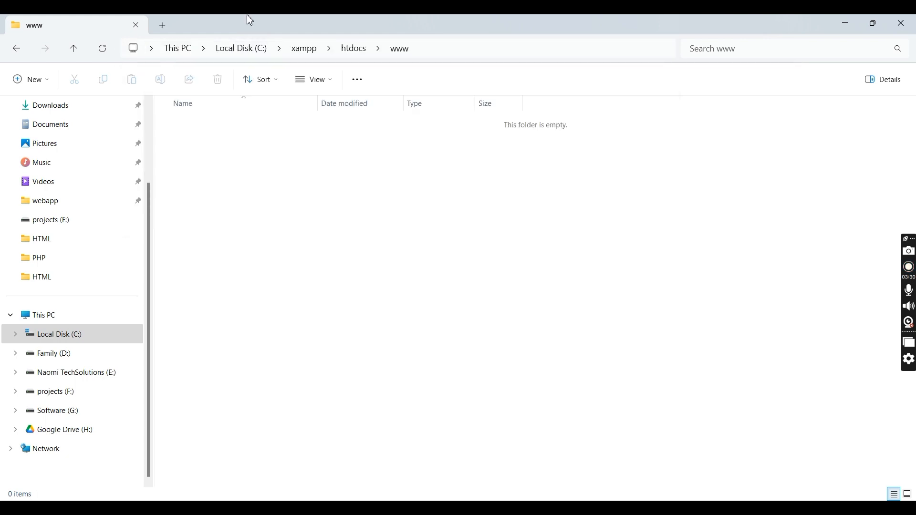
Open a Command Prompt in the www folder and run "code ." to open the folder in VS Code.
click(444, 51)
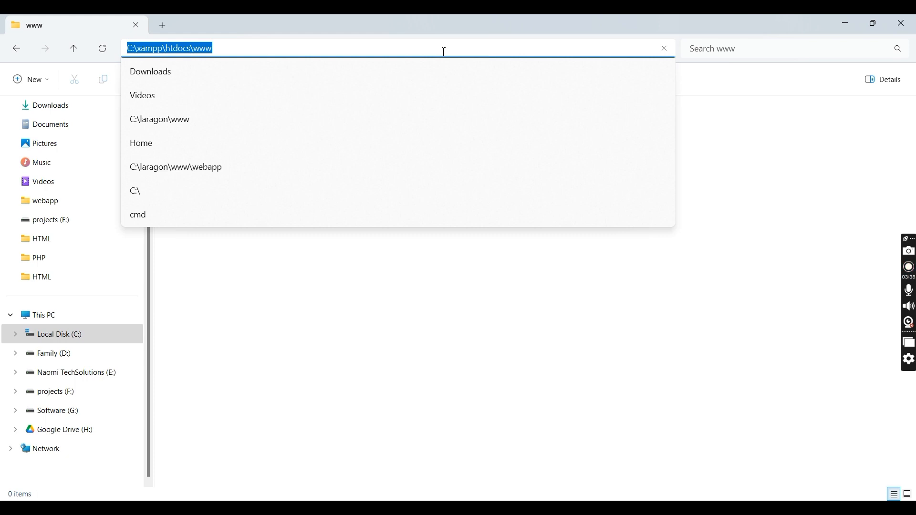
text(cmd)
key(Return)
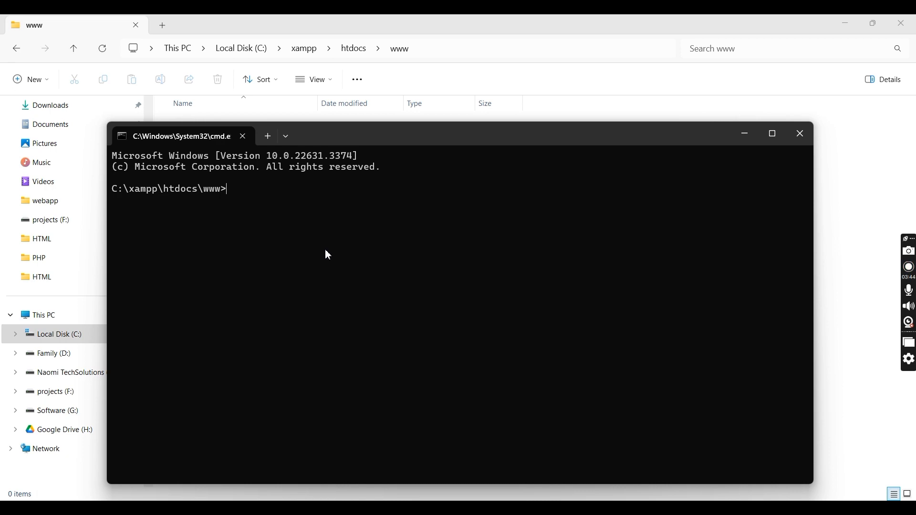
text(code .)
key(Return)
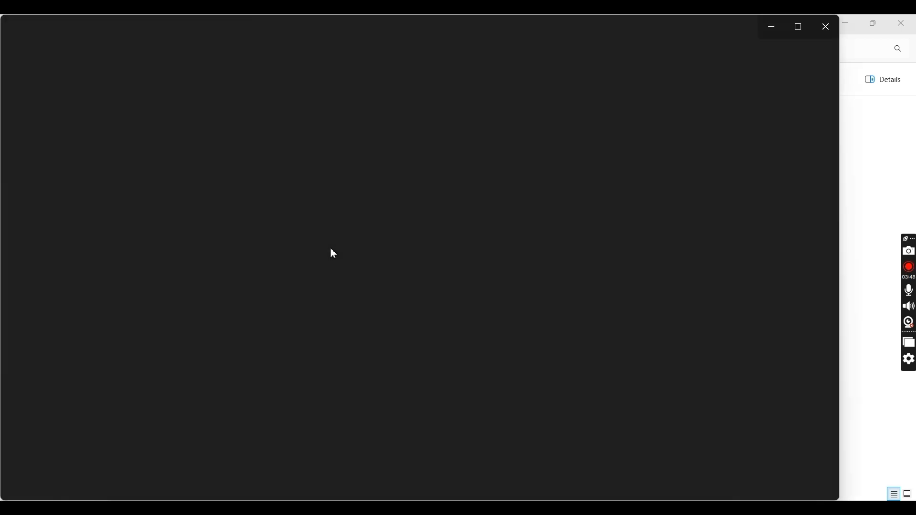
Maximize the VS Code window and minimize the Command Prompt window.
click(801, 29)
key(alt+Tab)
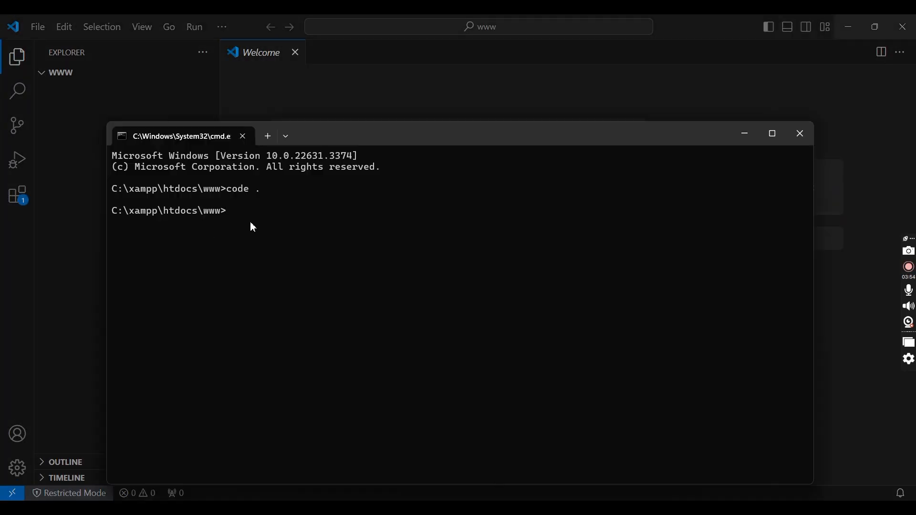
click(744, 133)
Trust the authors of all files in the parent folder htdocs and close the Welcome page.
click(343, 318)
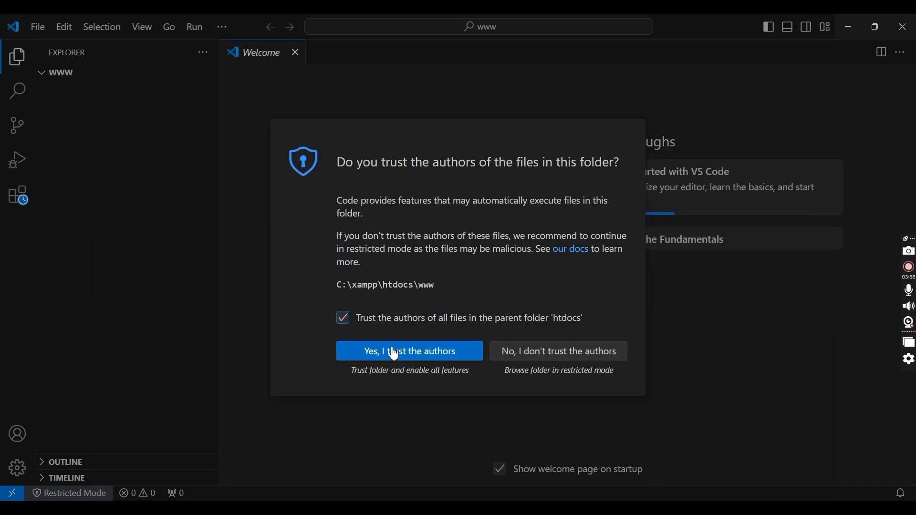
click(387, 351)
click(297, 52)
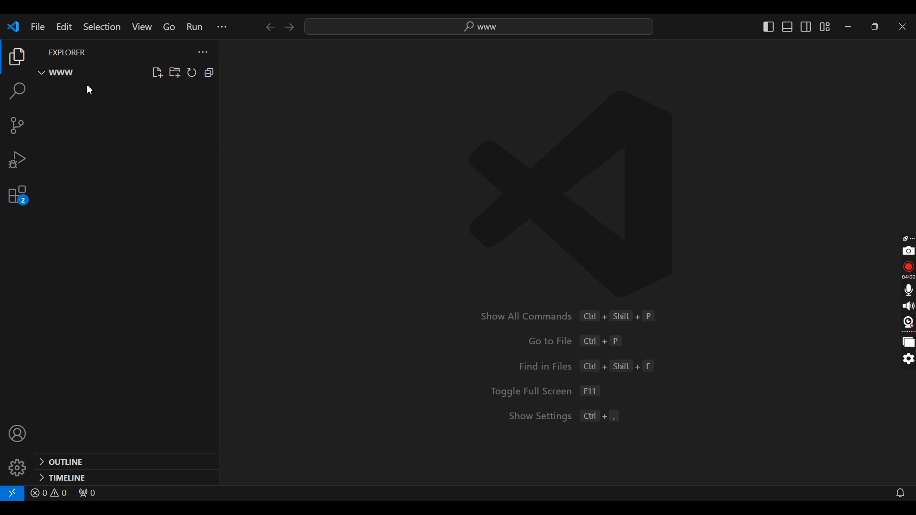
Create a new file named index.php in the www folder.
click(156, 75)
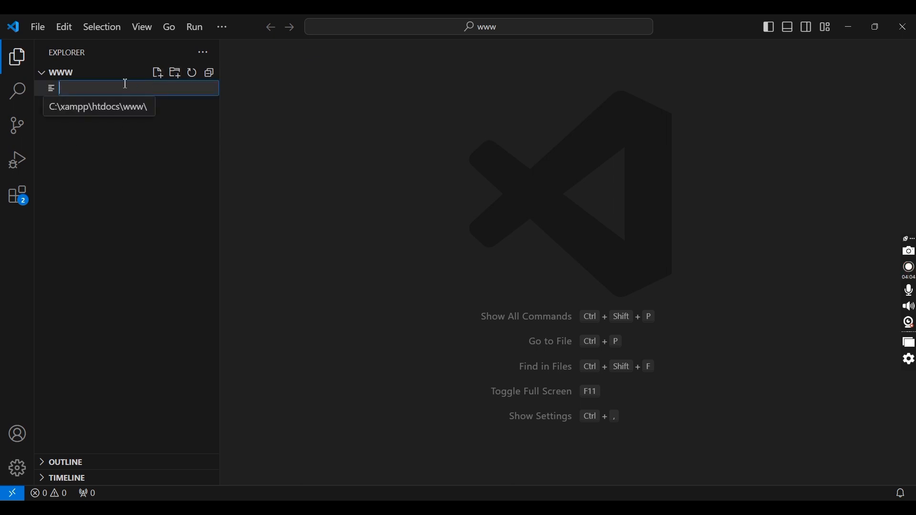
text(index.php)
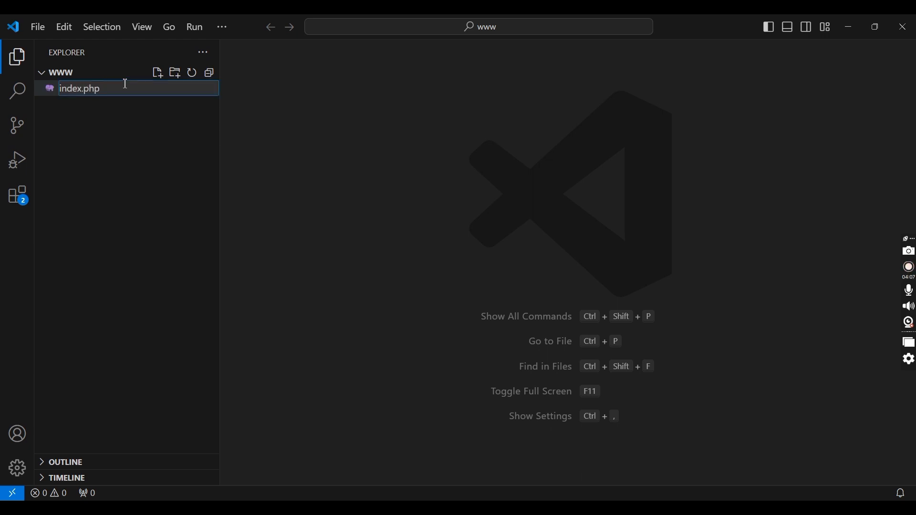
key(Return)
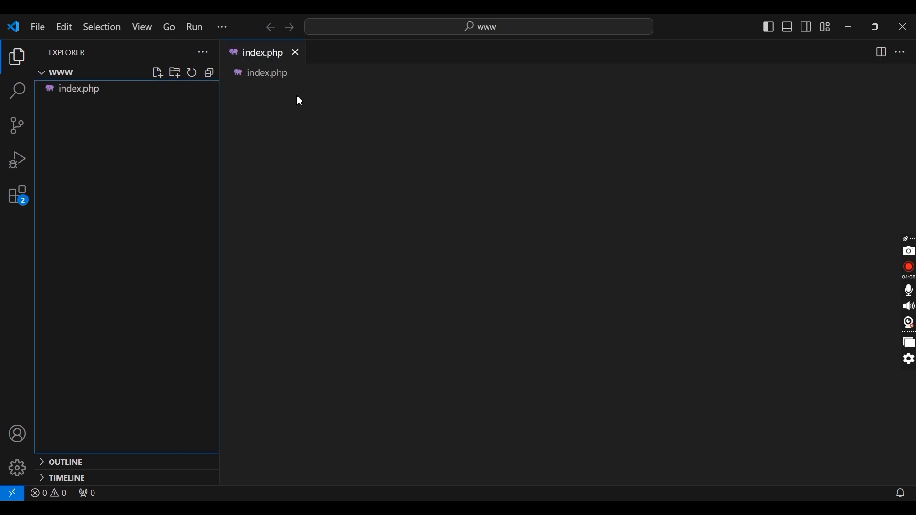
Add an opening <?php tag and a closing ?> tag on separate lines in index.php.
text(<?php)
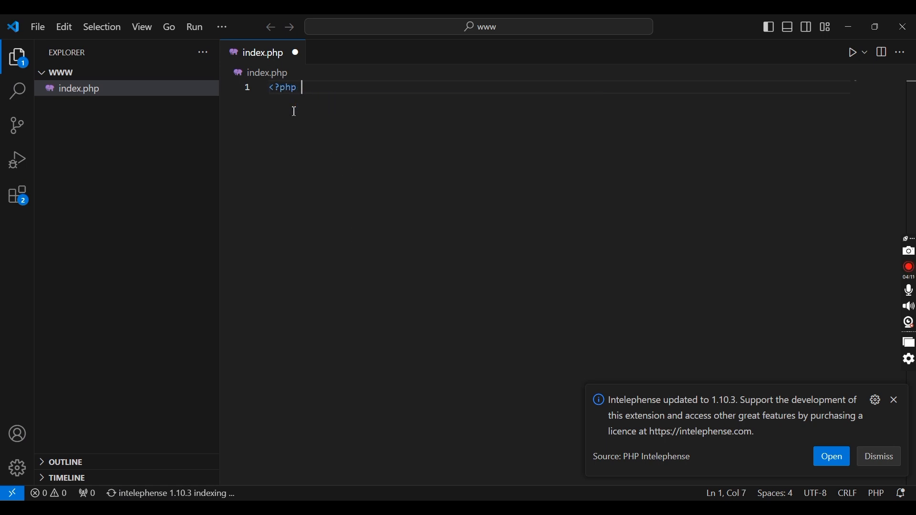
key(Return)
key(Return)
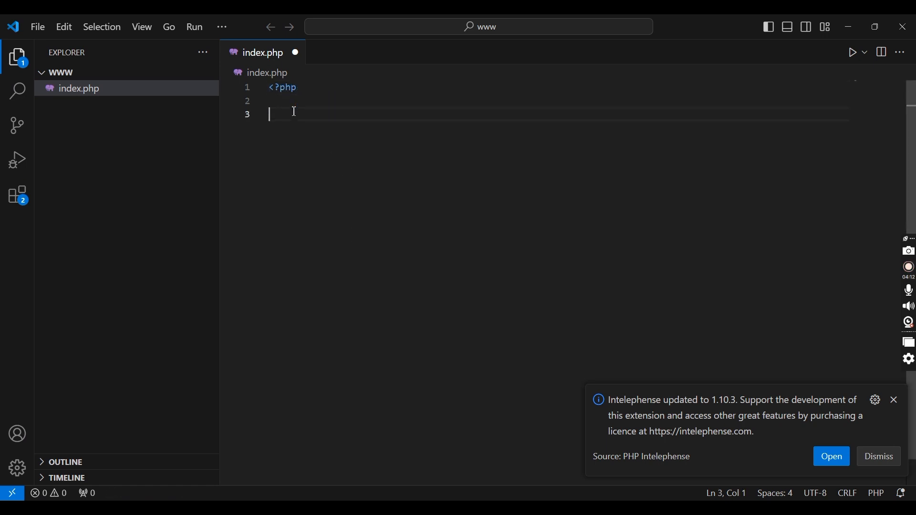
text(?>)
Insert the statement echo 'welcome to my Home page'; between the PHP tags and save index.php.
key(Up)
text(echo '';)
key(Left)
key(Left)
text(welcome to m)
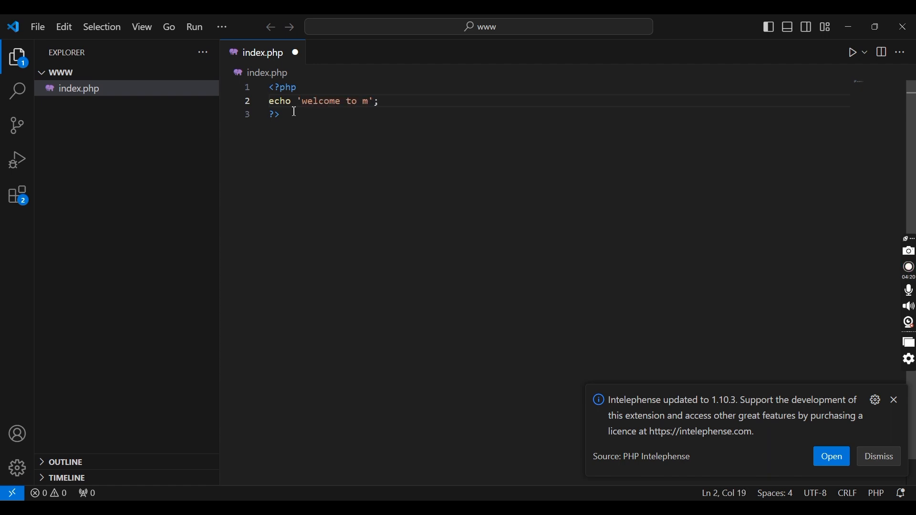
text(y Home page)
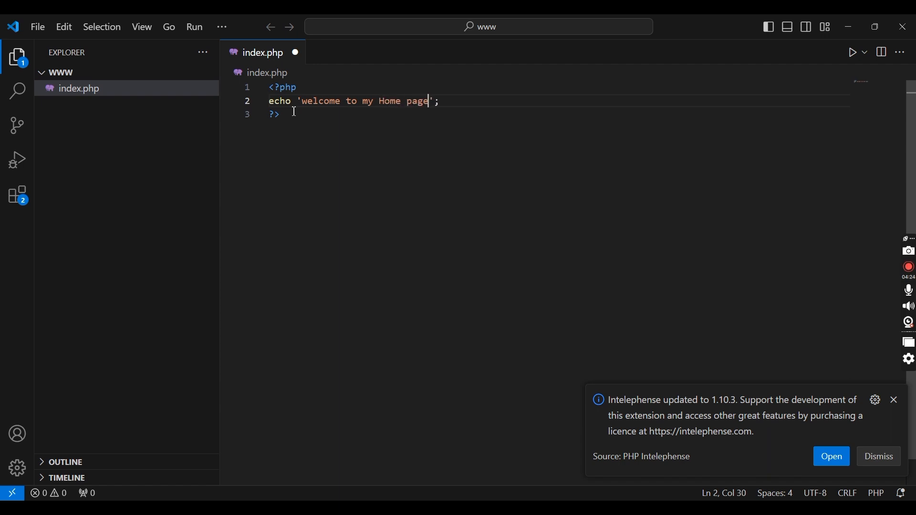
click(413, 194)
key(ctrl+s)
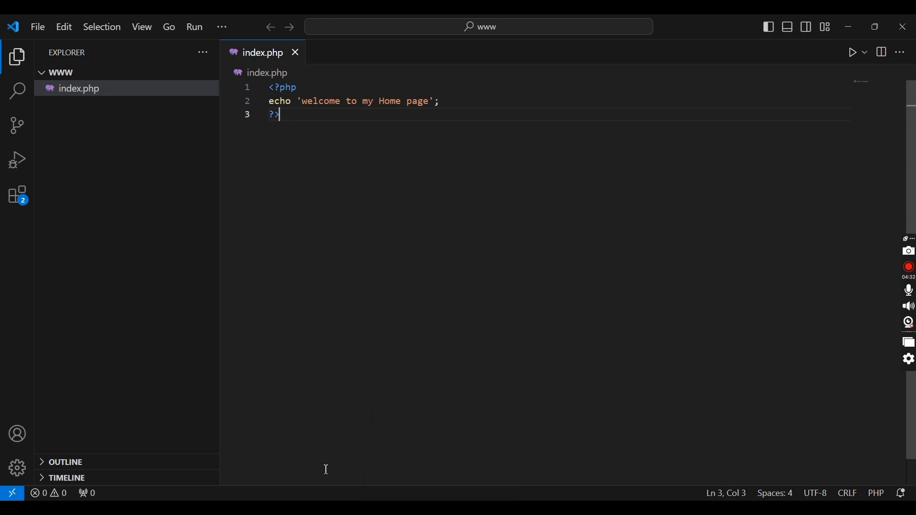
Switch to File Explorer, retrace the path from Local Disk (C:) through xampp and htdocs to www, and select the index file.
click(326, 507)
click(11, 48)
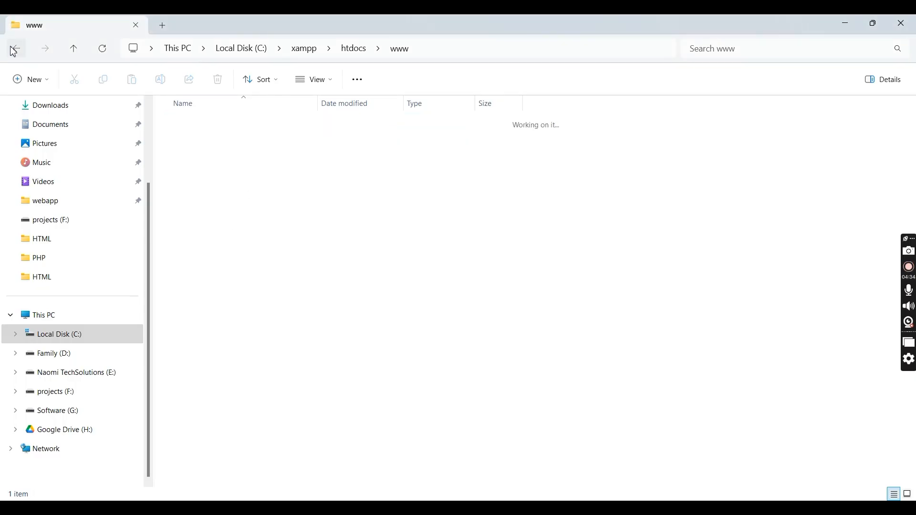
click(19, 54)
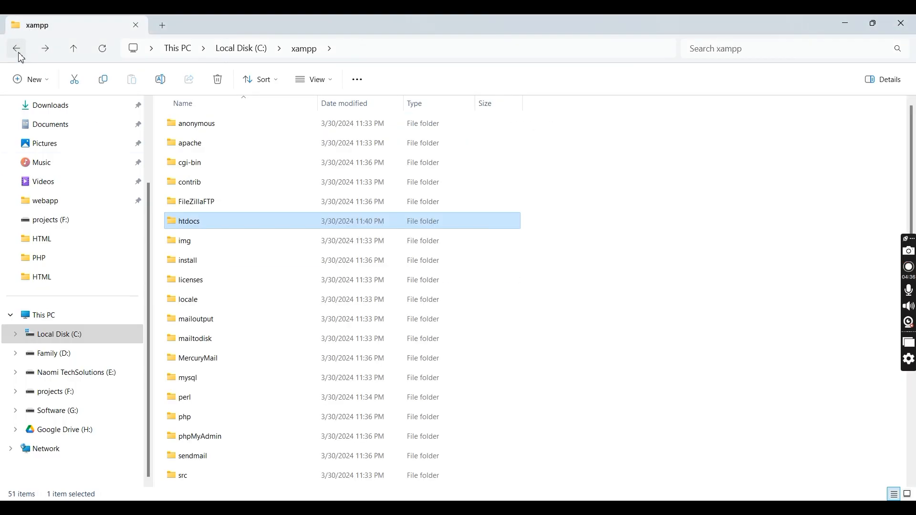
click(17, 49)
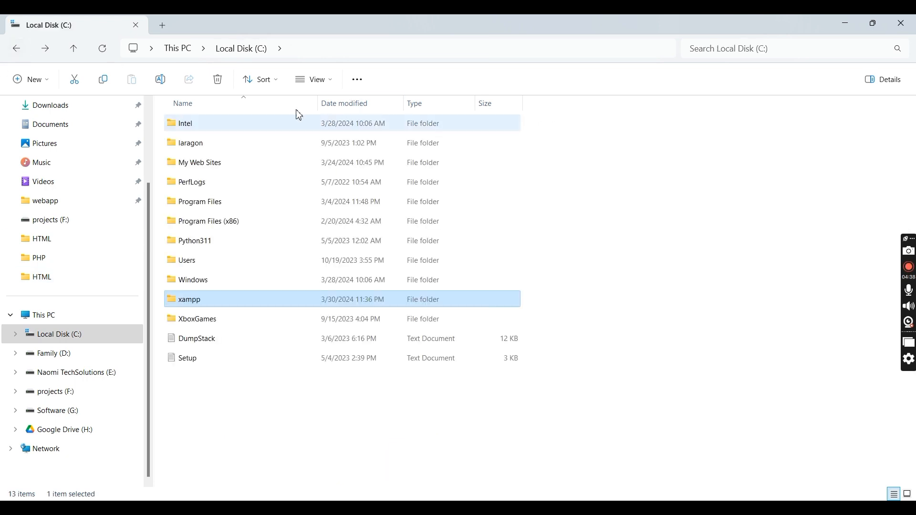
double_click(215, 307)
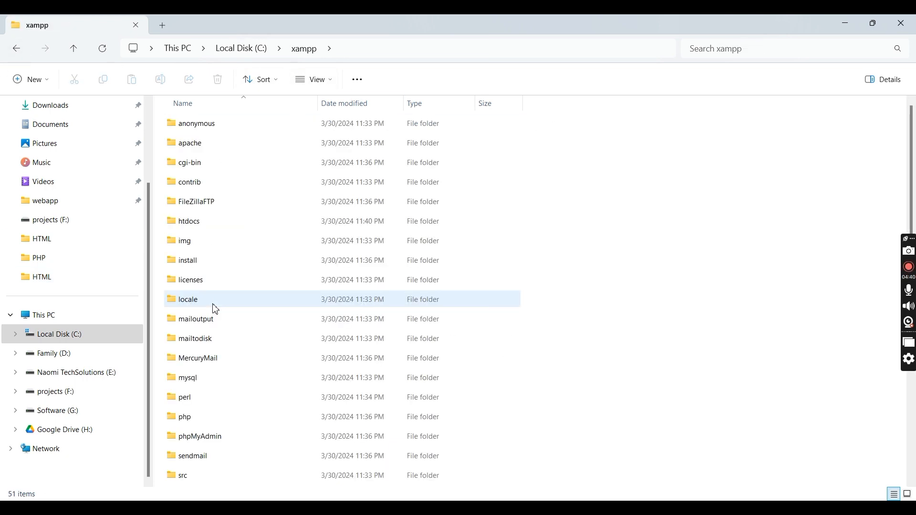
double_click(197, 222)
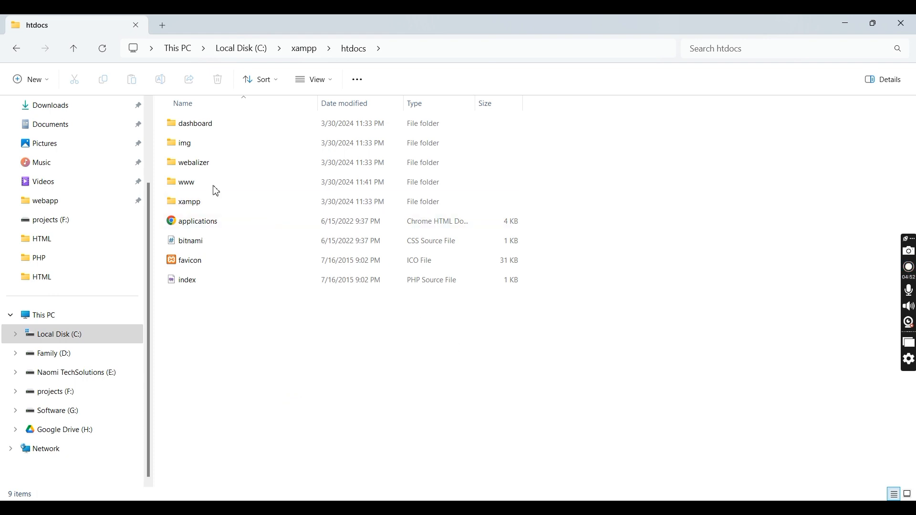
double_click(197, 182)
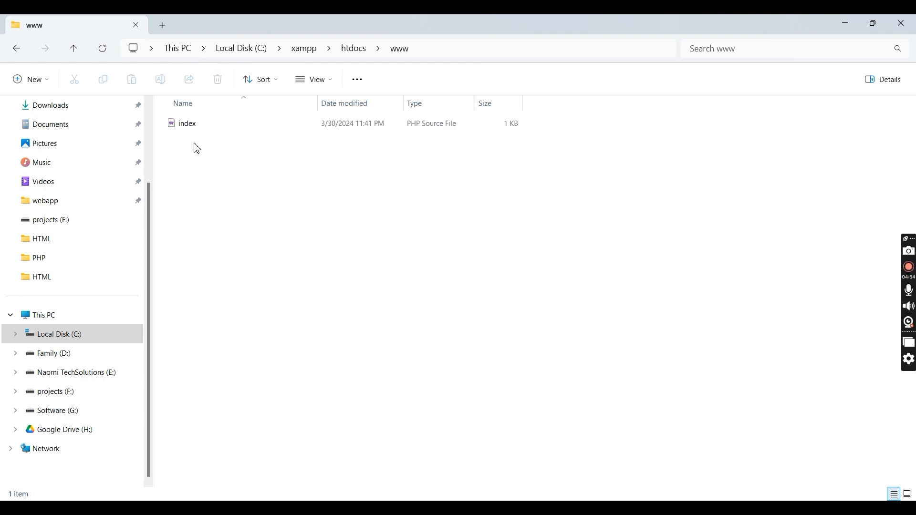
click(190, 129)
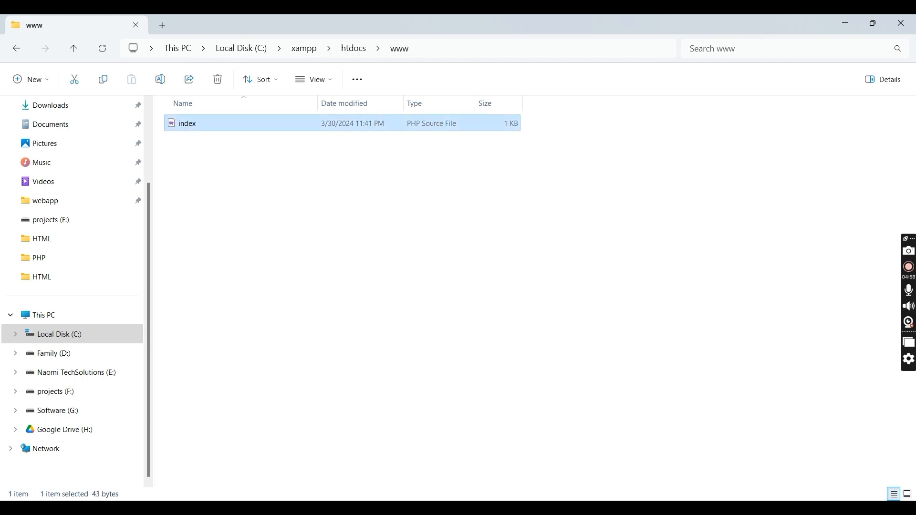
Switch to Chrome and load localhost/www/ in the tab showing the XAMPP dashboard.
click(470, 507)
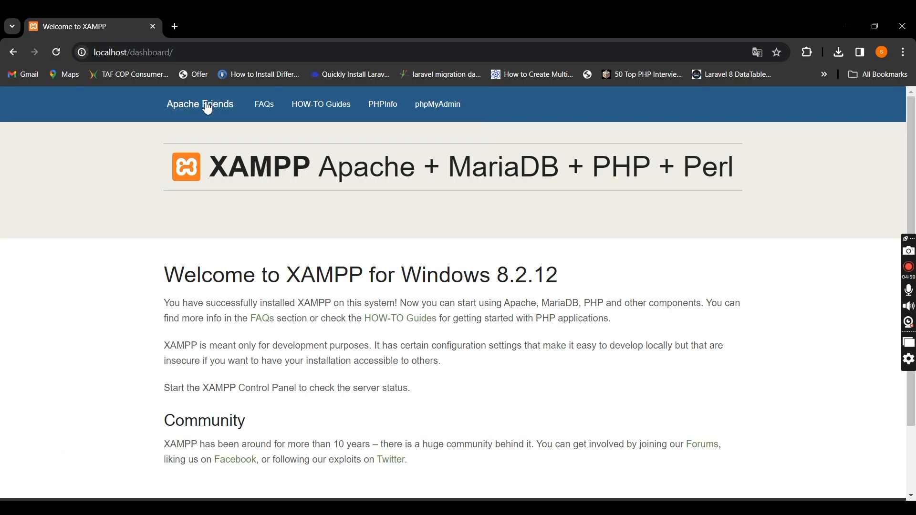
click(175, 27)
click(190, 55)
click(120, 27)
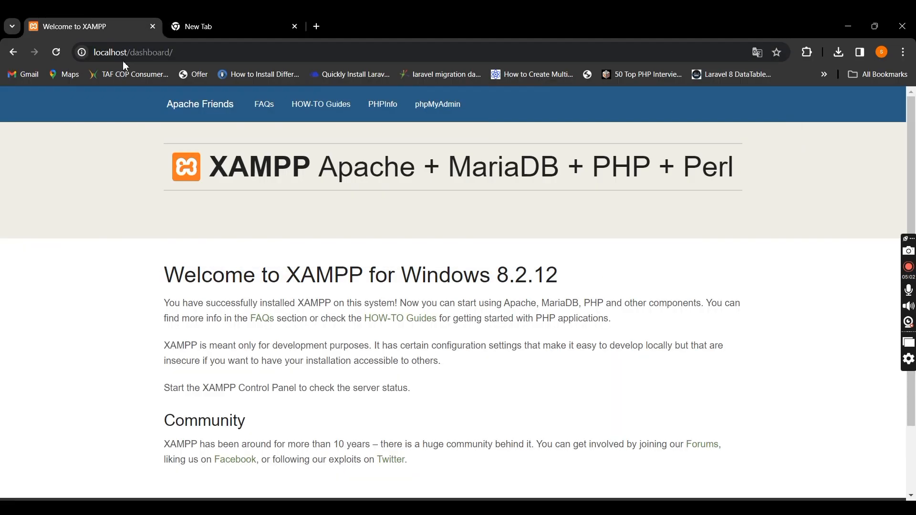
drag(129, 52, 219, 54)
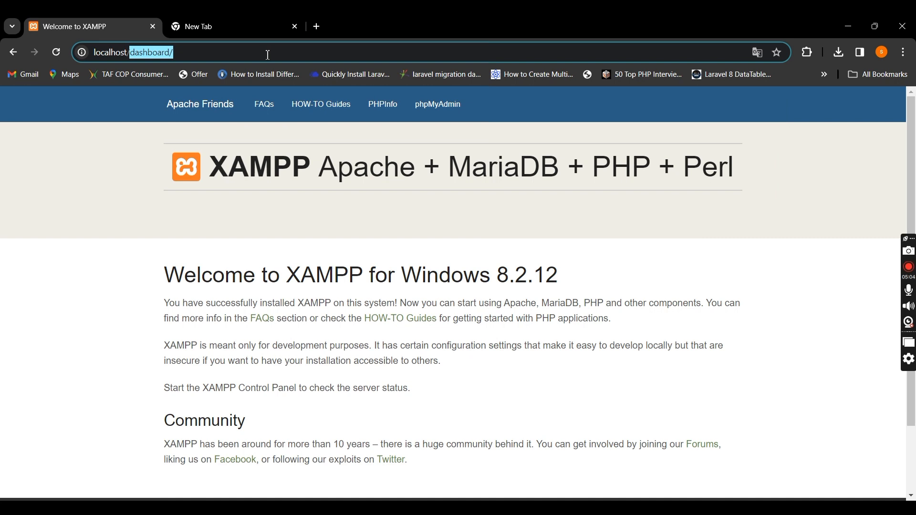
key(BackSpace)
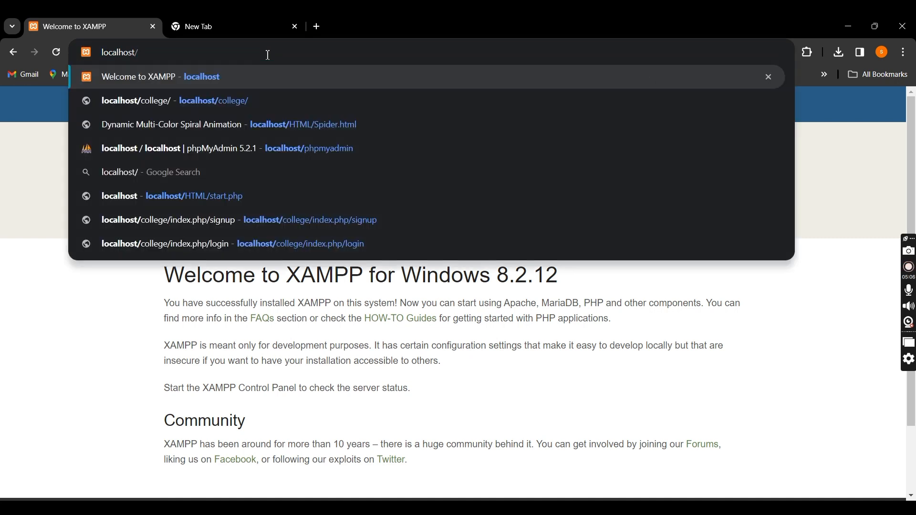
text(ww)
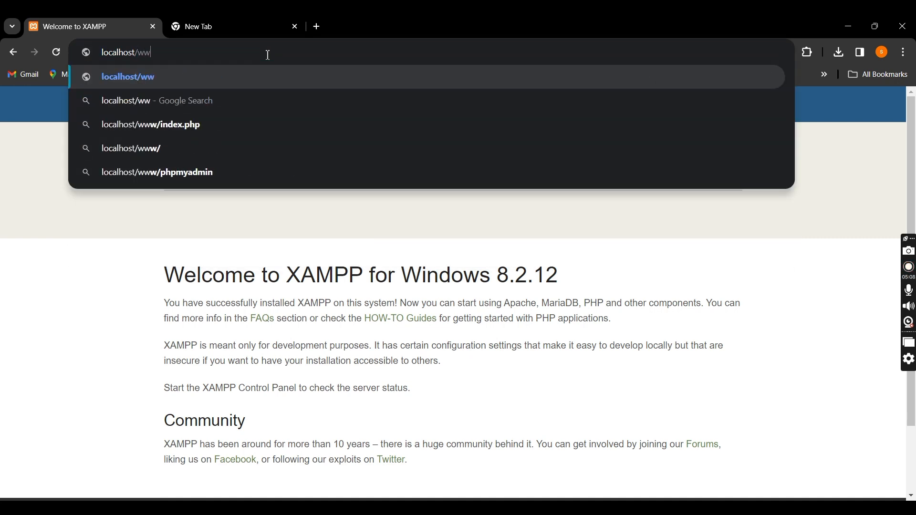
text(w/)
key(Return)
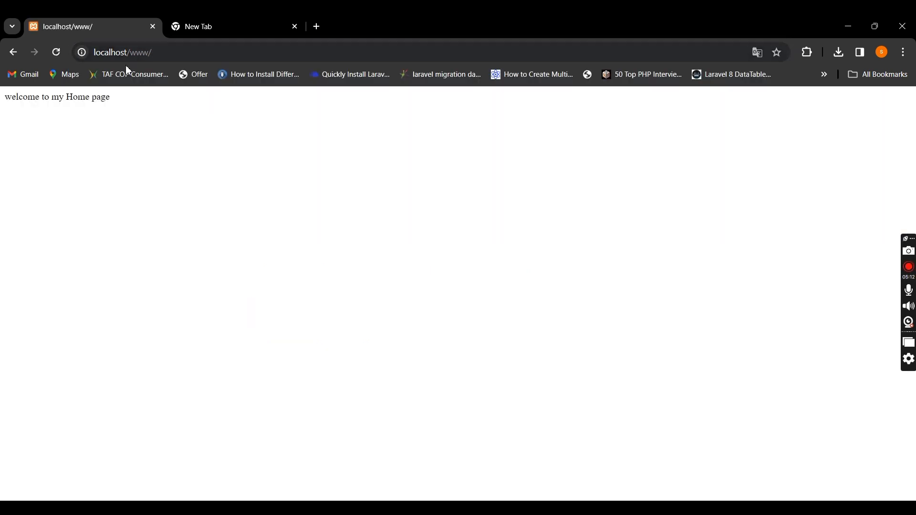
drag(126, 102, 2, 109)
click(50, 137)
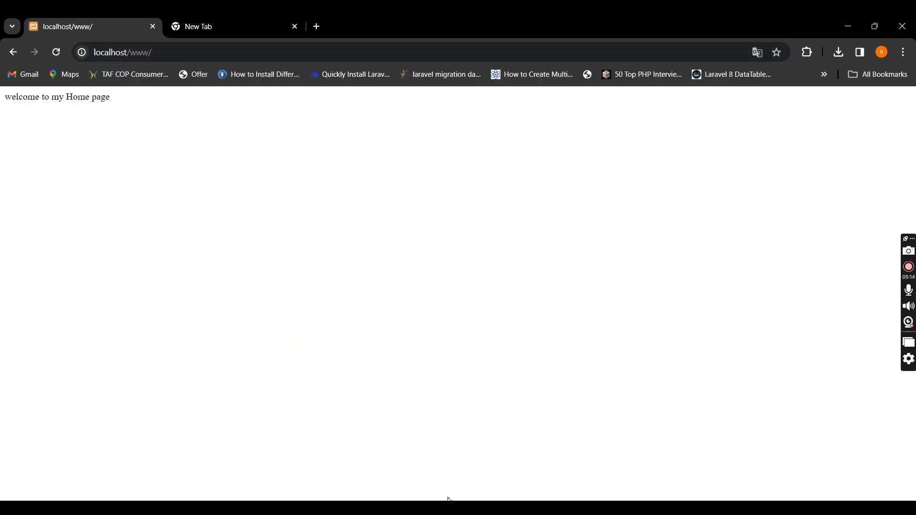
Switch to File Explorer and rename the index file in the www folder to index1.
key(alt+Tab)
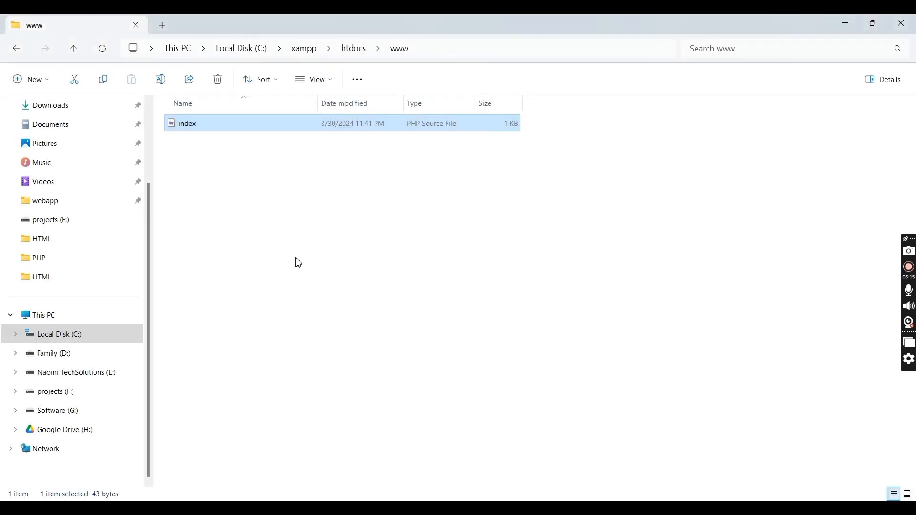
click(203, 161)
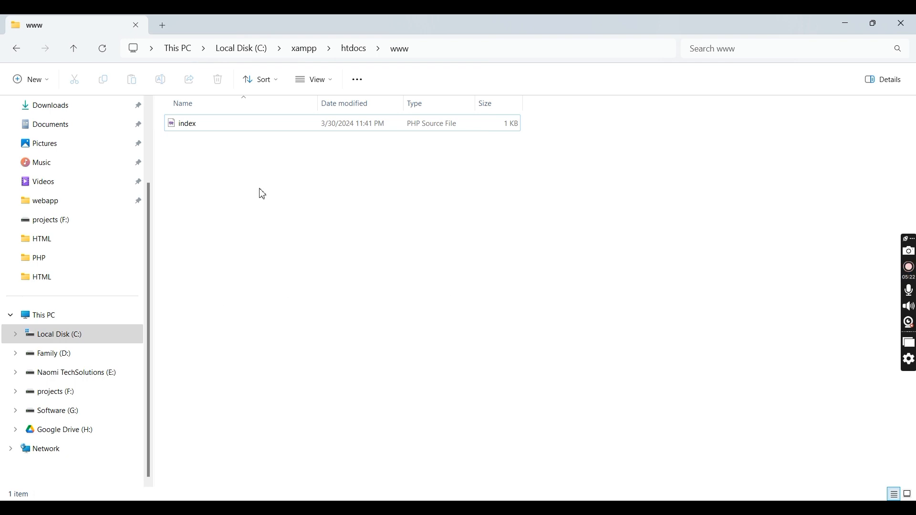
click(197, 134)
right_click(198, 134)
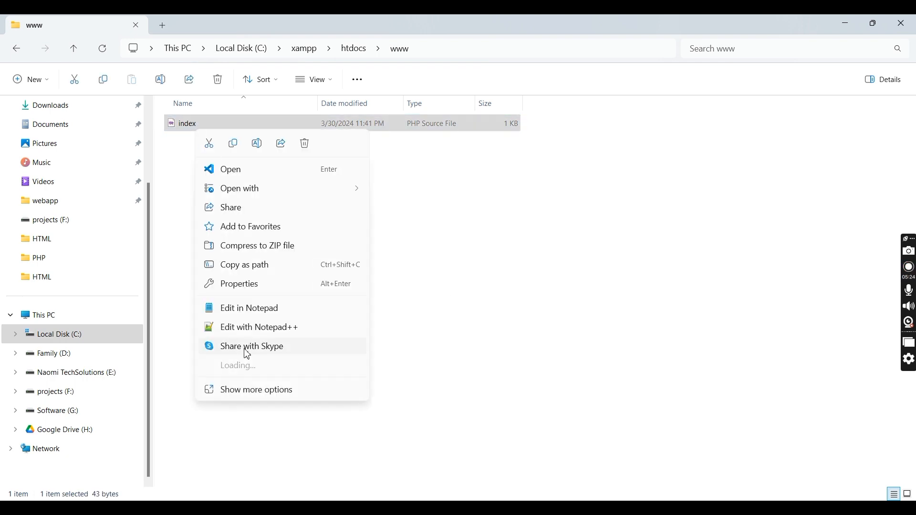
click(257, 144)
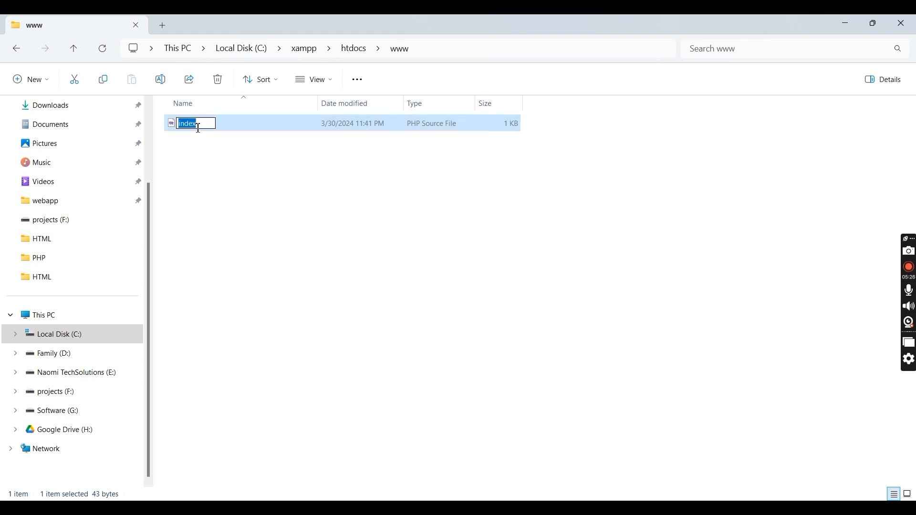
click(199, 125)
text(1)
click(250, 249)
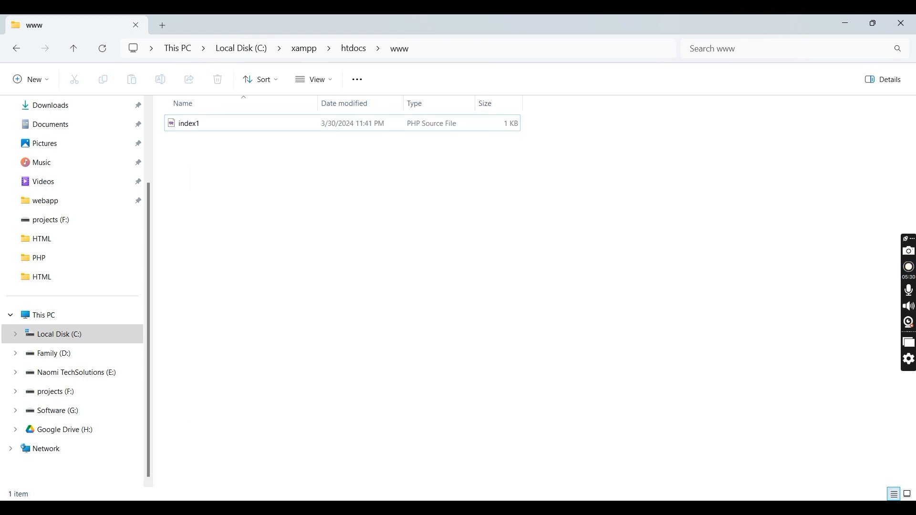
Switch to Chrome and load the renamed page at localhost/www/index1.php.
key(alt+Tab)
click(186, 53)
click(243, 55)
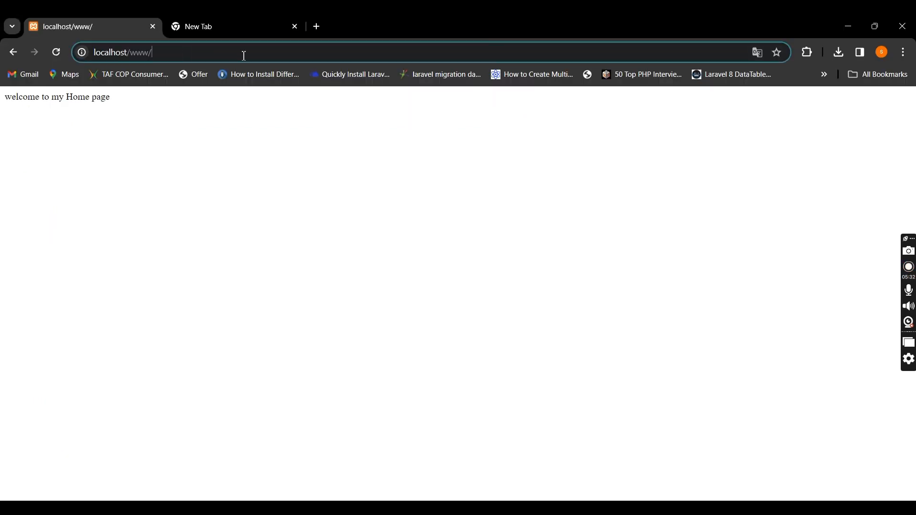
text(inde)
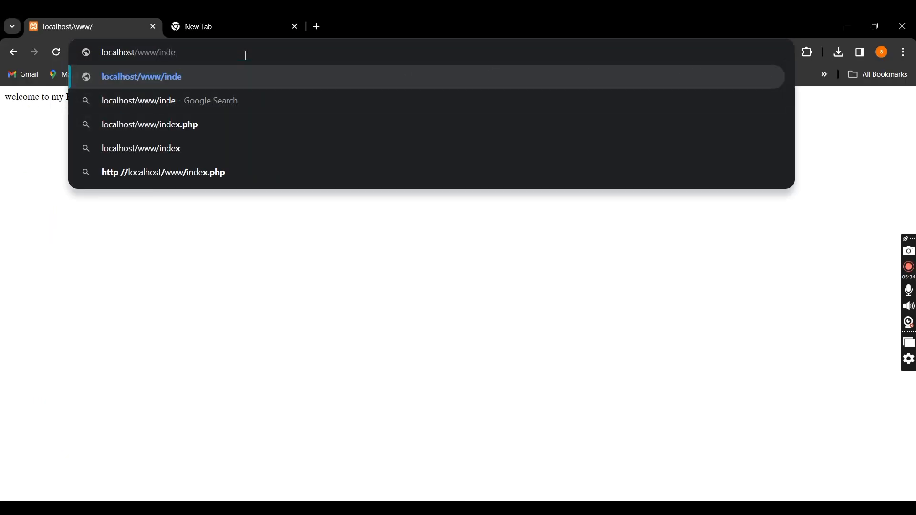
text(x1.php)
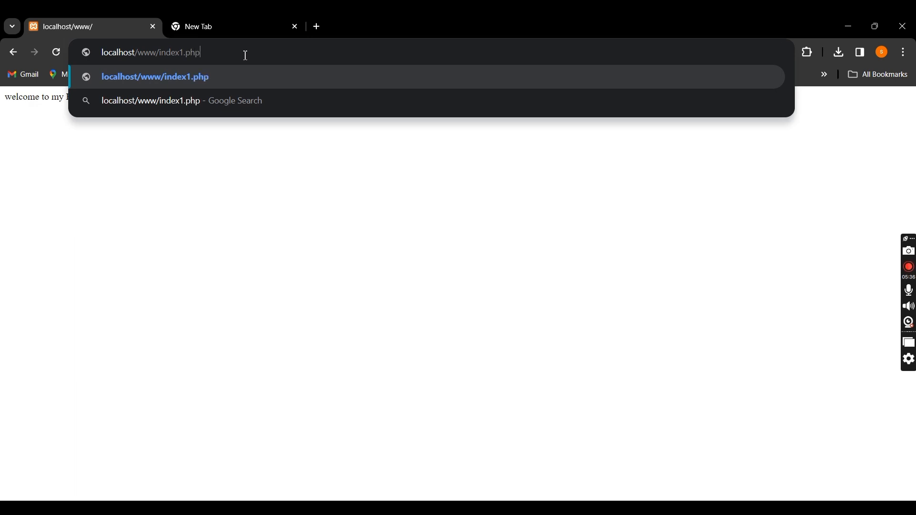
key(Return)
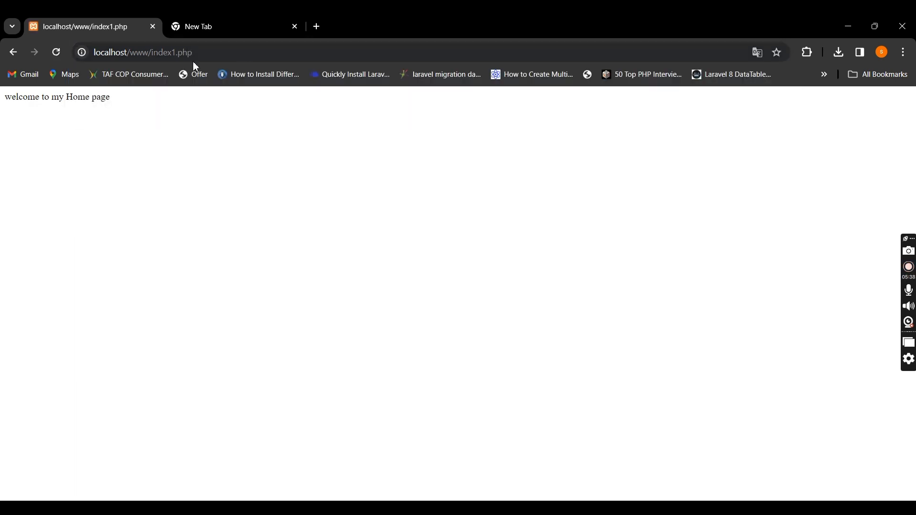
Load localhost/www/ without a file name and open index1.php from the directory listing.
drag(152, 53, 222, 54)
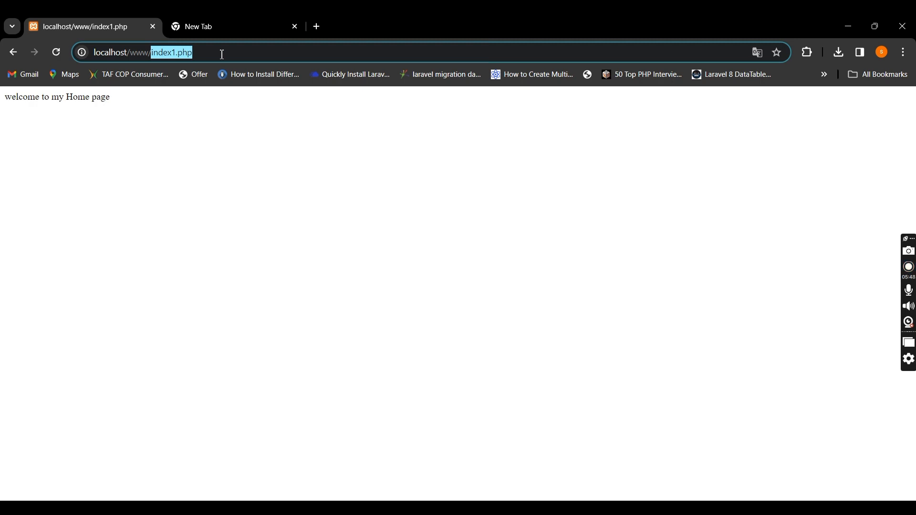
key(BackSpace)
key(Return)
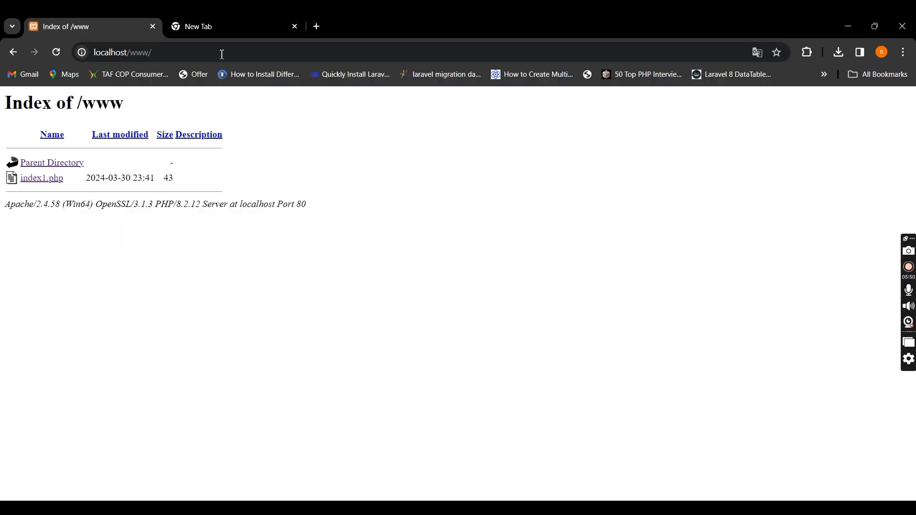
click(35, 180)
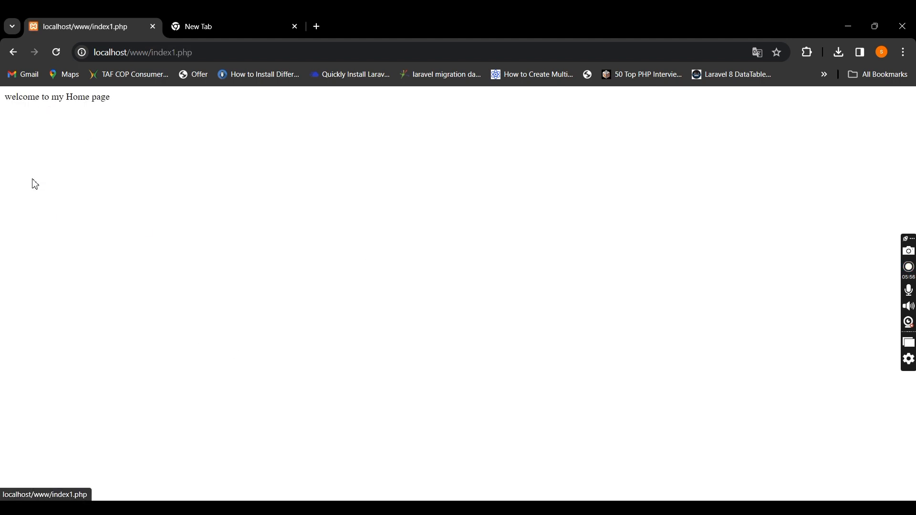